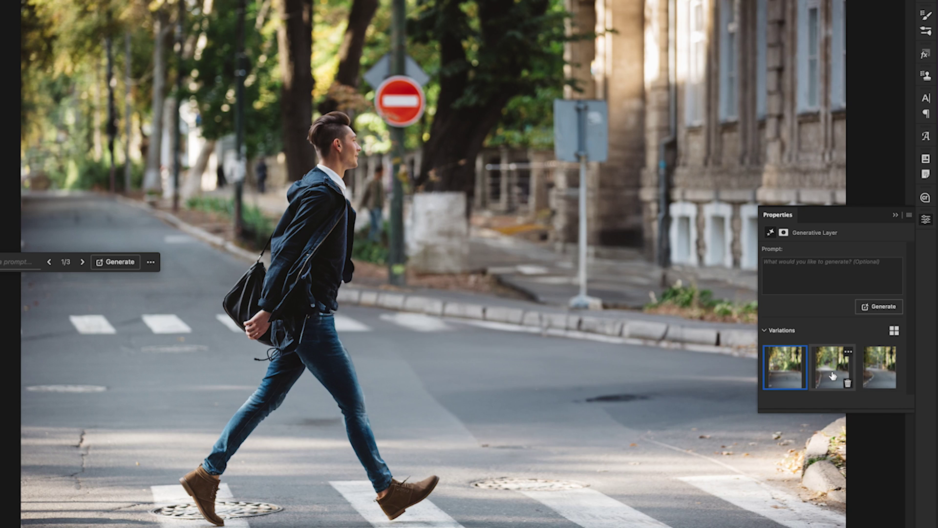
Preview another fill variation, then toggle the Generative Fill layers off and on to compare
left_click(887, 365)
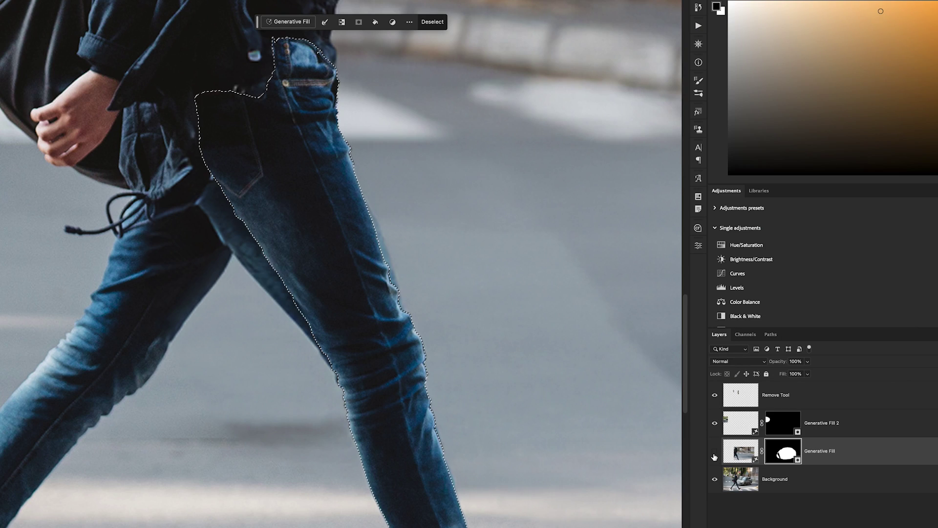
left_click(715, 451)
left_click(715, 450)
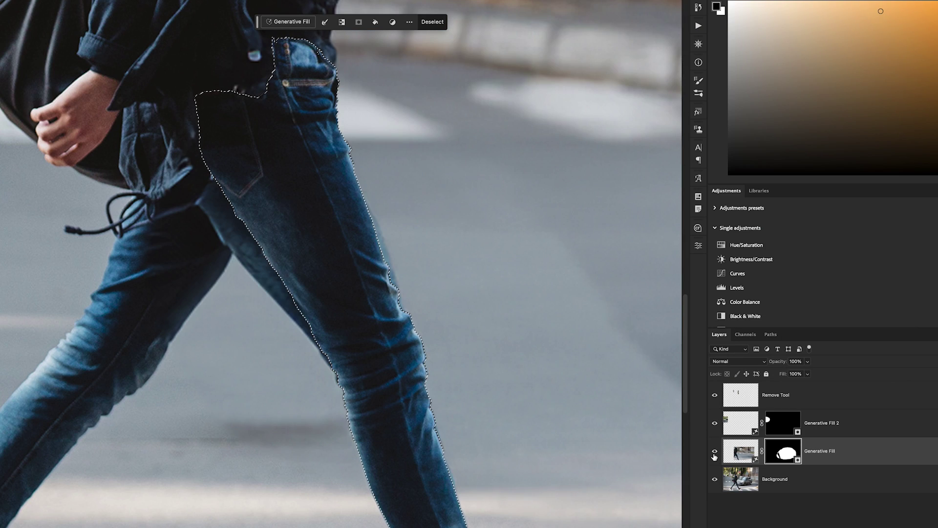
left_click(714, 451)
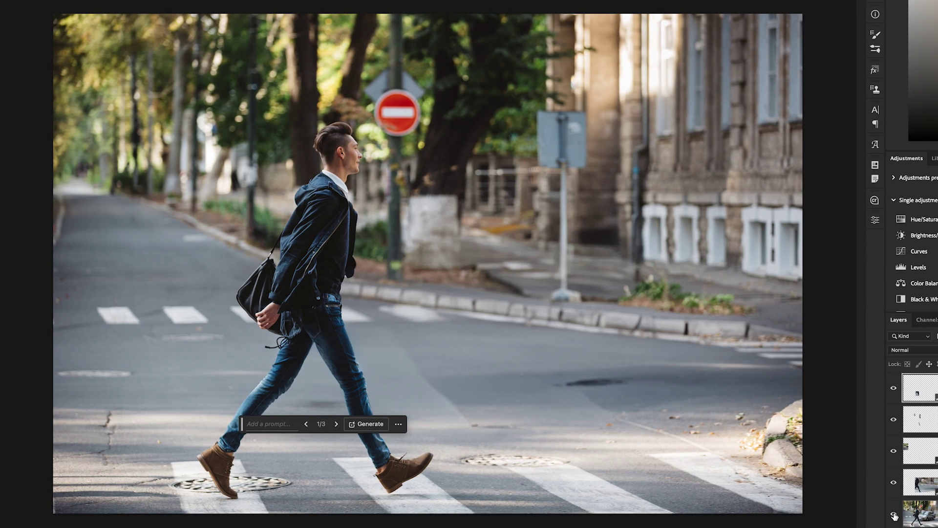
left_click(894, 515, "alt")
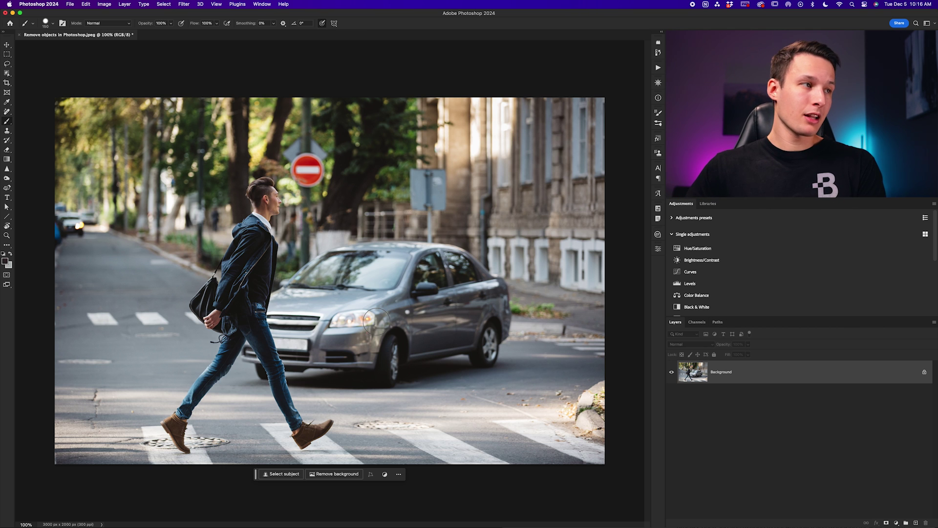
Activate the standard Lasso Tool with L and begin outlining the grey car
key("l")
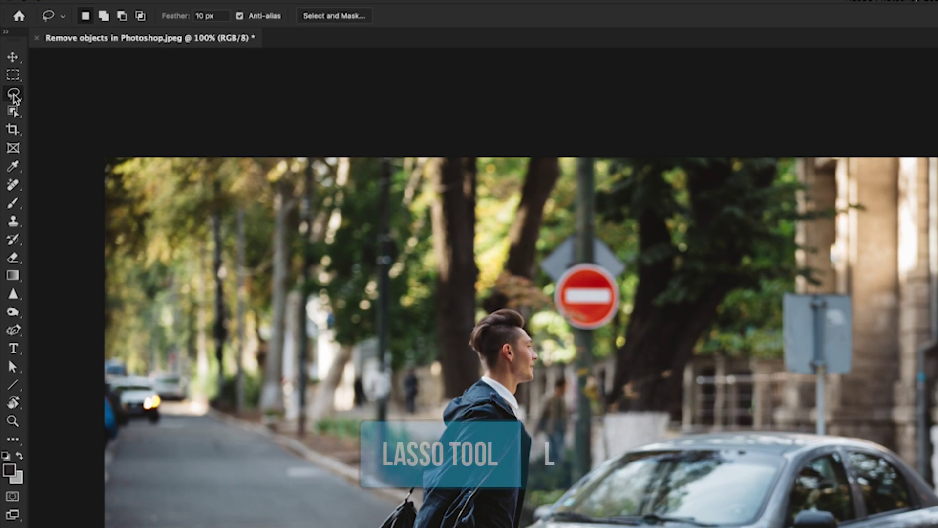
right_click(6, 64)
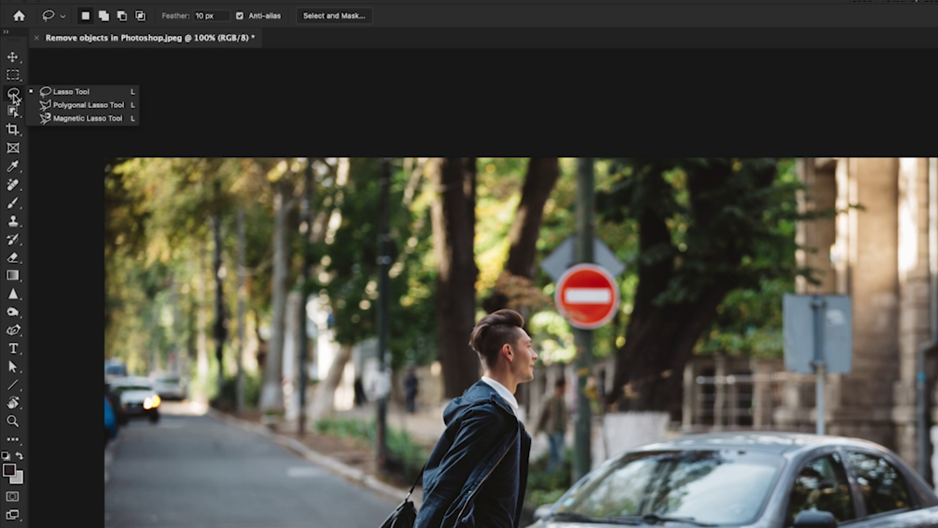
left_click(71, 93)
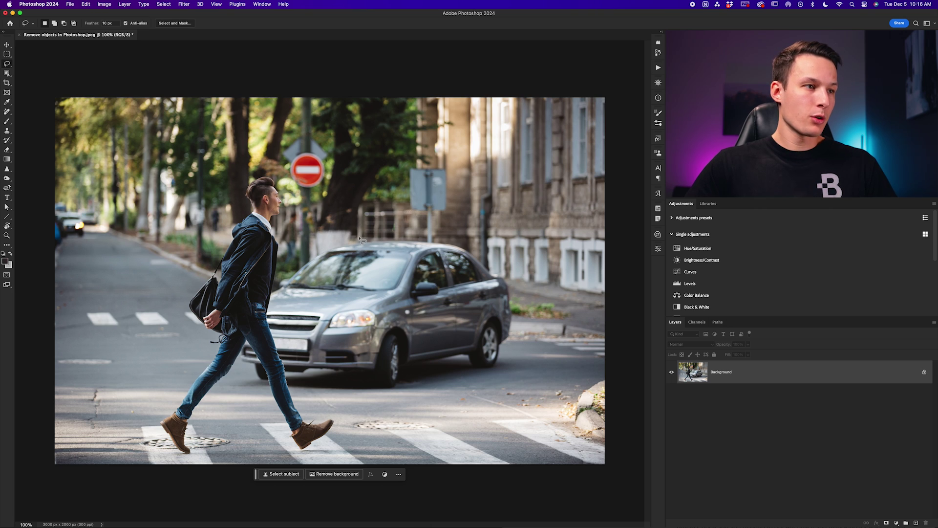
left_click_drag(359, 239, 361, 238)
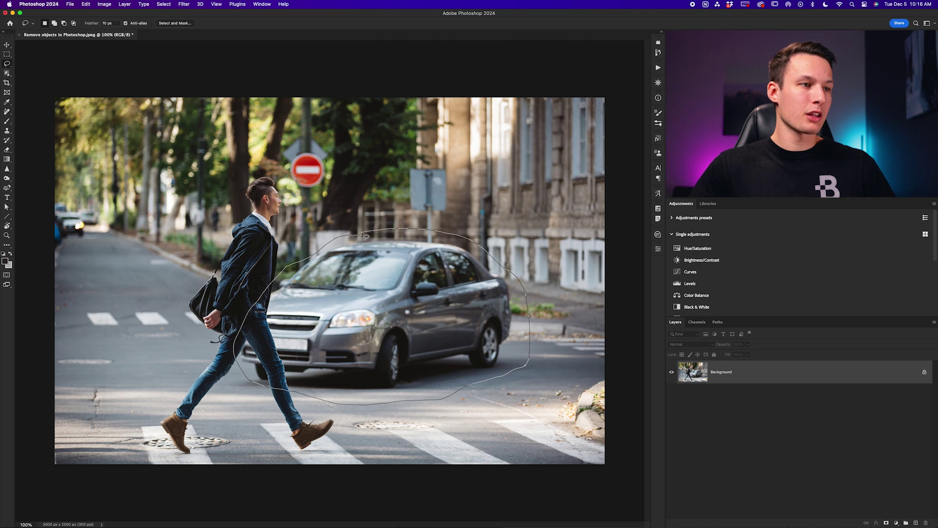
Draw a loose freehand loop around the grey car and the road around it
left_click_drag(359, 238, 359, 238)
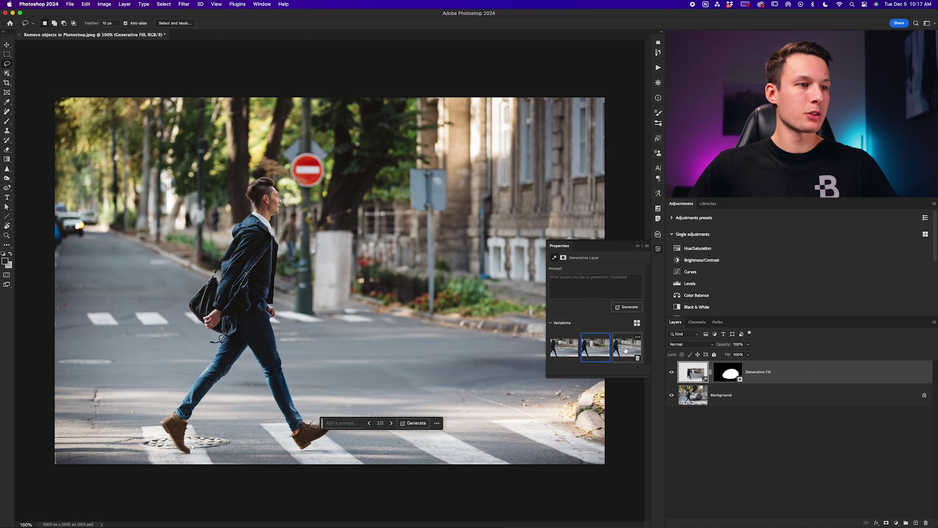
Cycle through the three generated variations and return to the first one
left_click(863, 310)
left_click(595, 347)
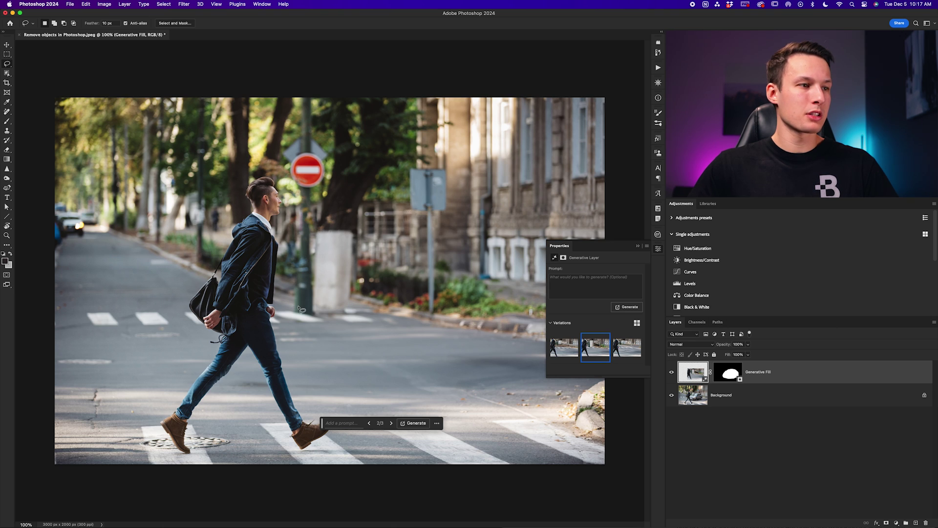
left_click(565, 347)
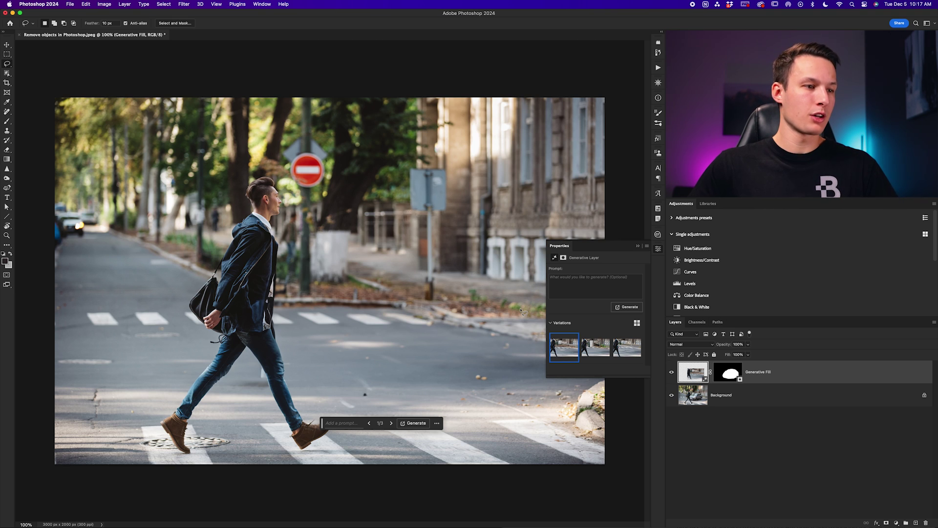
mouse_move(589, 339)
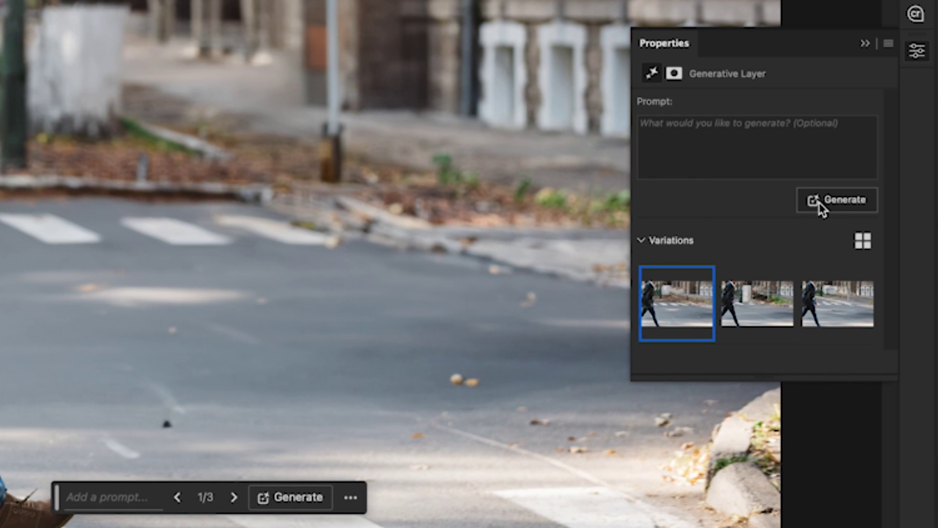
Generate three more variations, compare them, and keep variation 2/6 with the clean curb
left_click(621, 307)
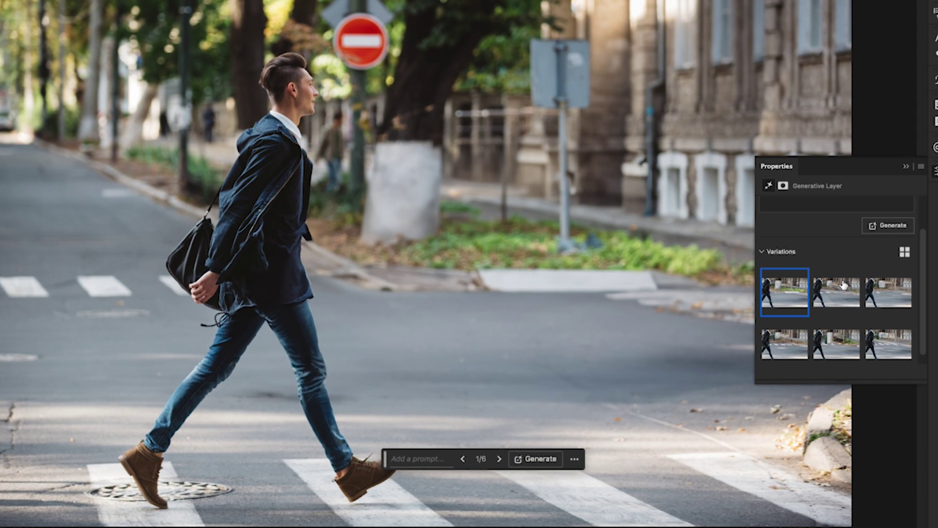
scroll(844, 285, "down", 1)
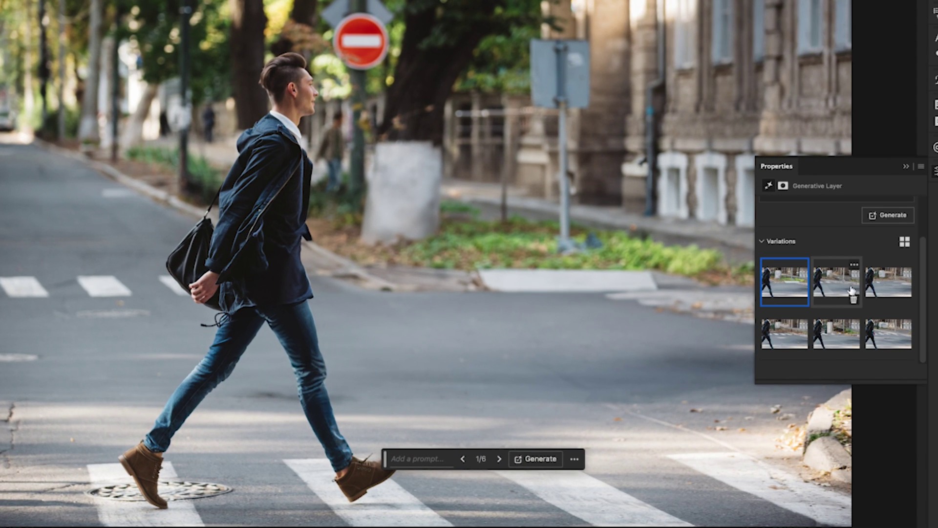
left_click(834, 287)
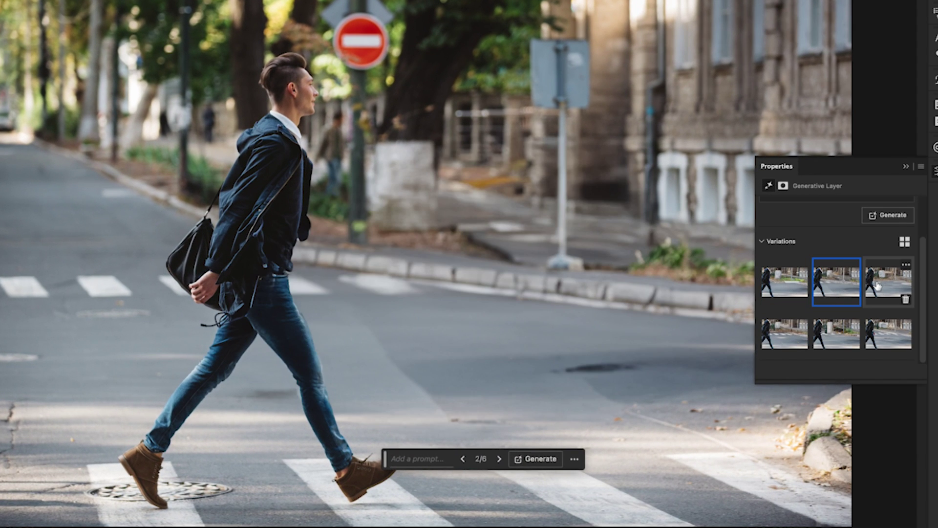
left_click(878, 286)
left_click(838, 285)
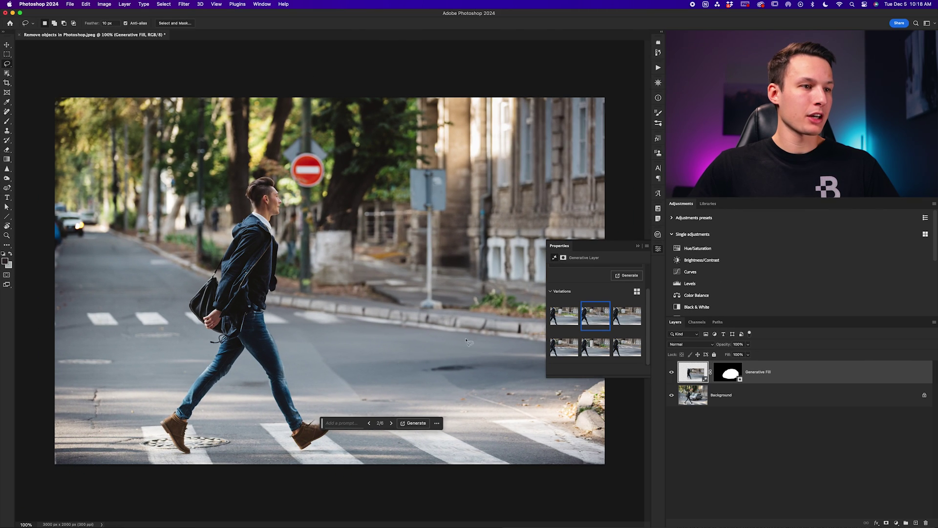
left_click(567, 317)
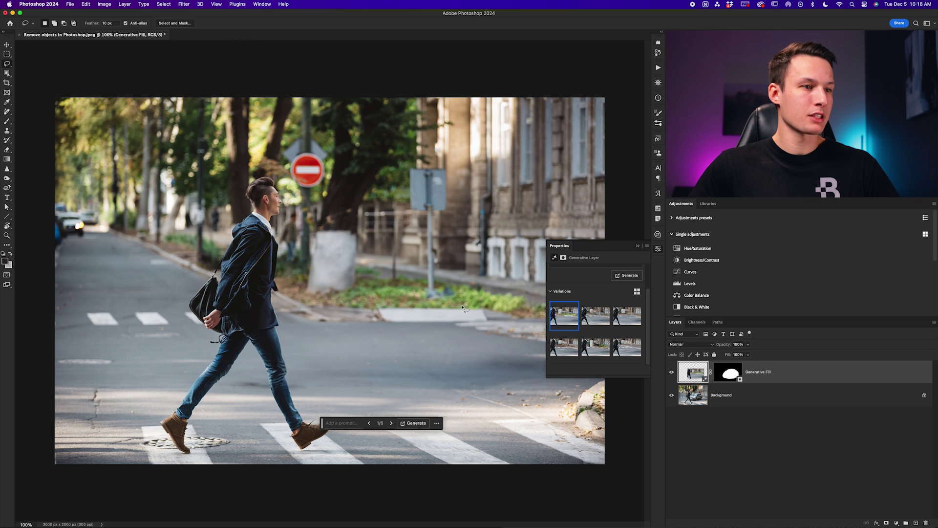
left_click(593, 321)
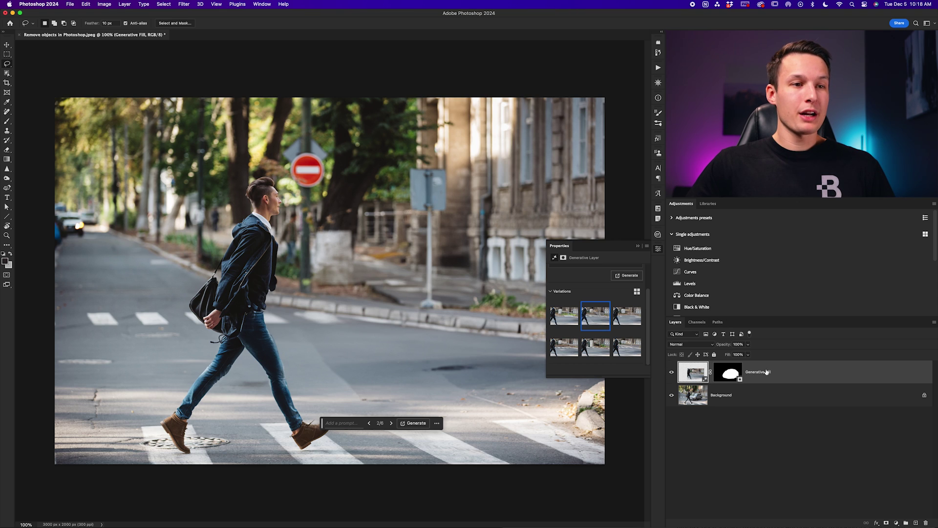
left_click(671, 376)
left_click(671, 375)
left_click(671, 375)
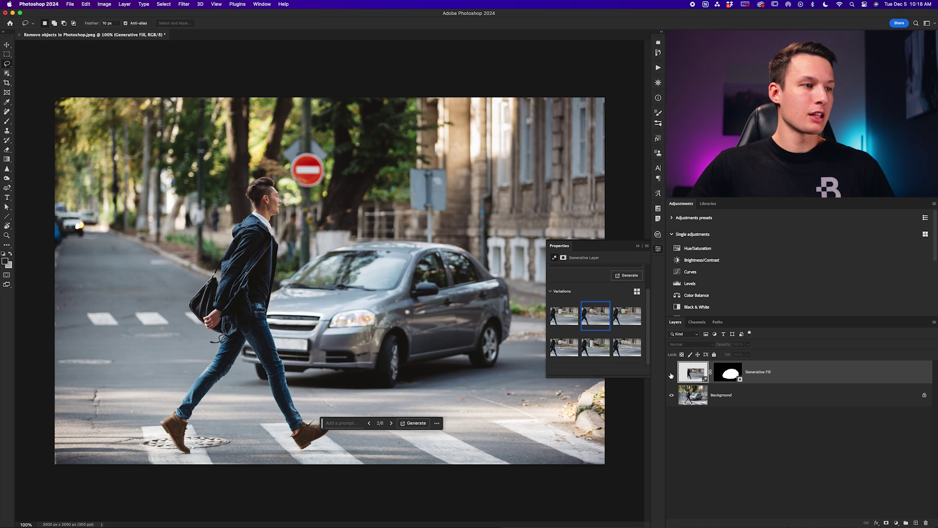
left_click(672, 376)
key("super+equal")
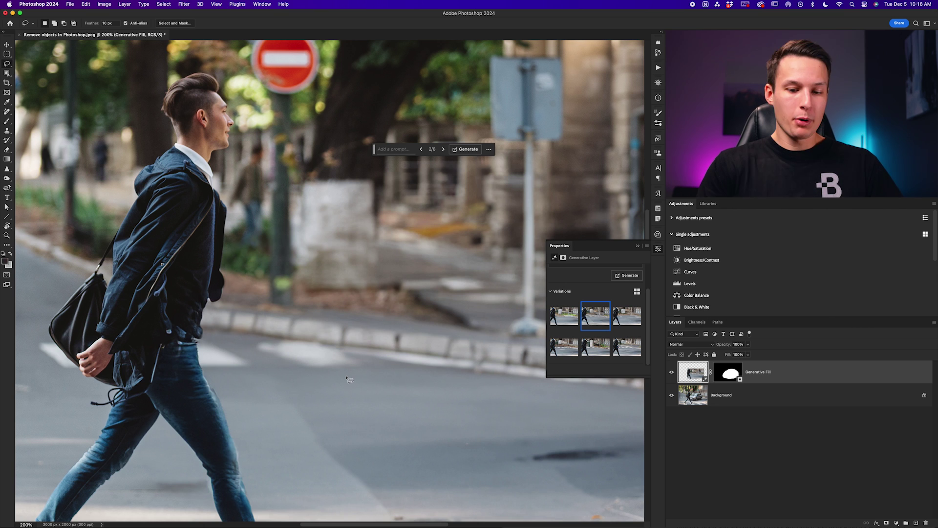
key("super+minus")
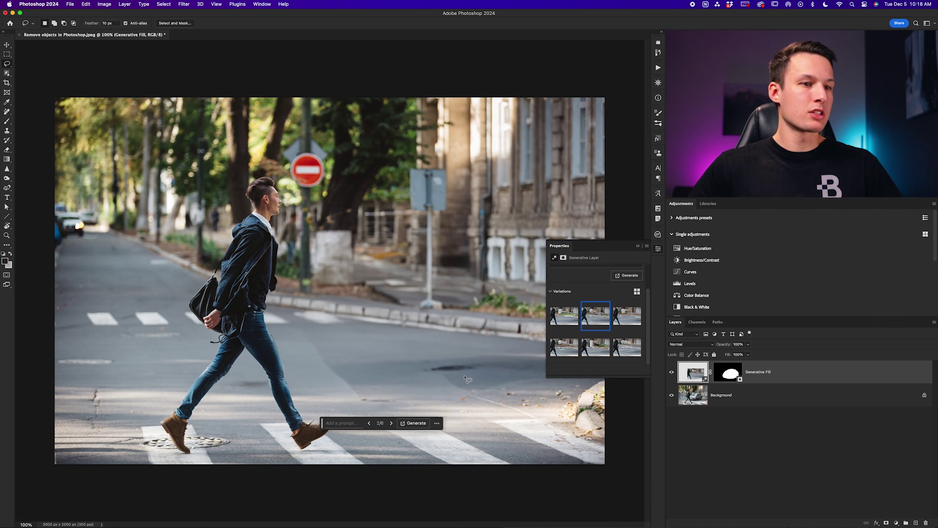
left_click(672, 374)
left_click(672, 374)
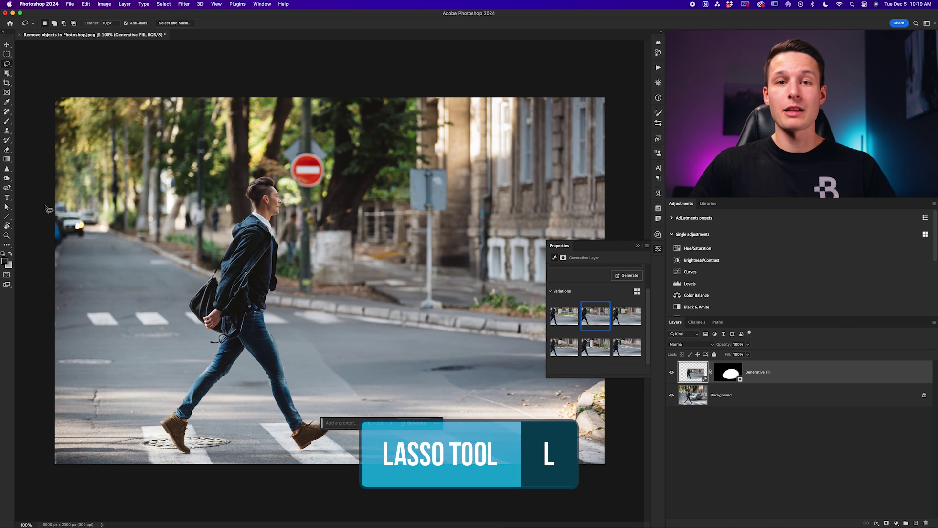
Lasso the distant left-edge cars and run Generative Fill with an empty prompt
mouse_move(98, 201)
left_mouse_down()
mouse_move(51, 190)
mouse_move(54, 263)
mouse_move(91, 259)
mouse_move(115, 237)
mouse_move(114, 210)
mouse_move(93, 199)
left_mouse_up()
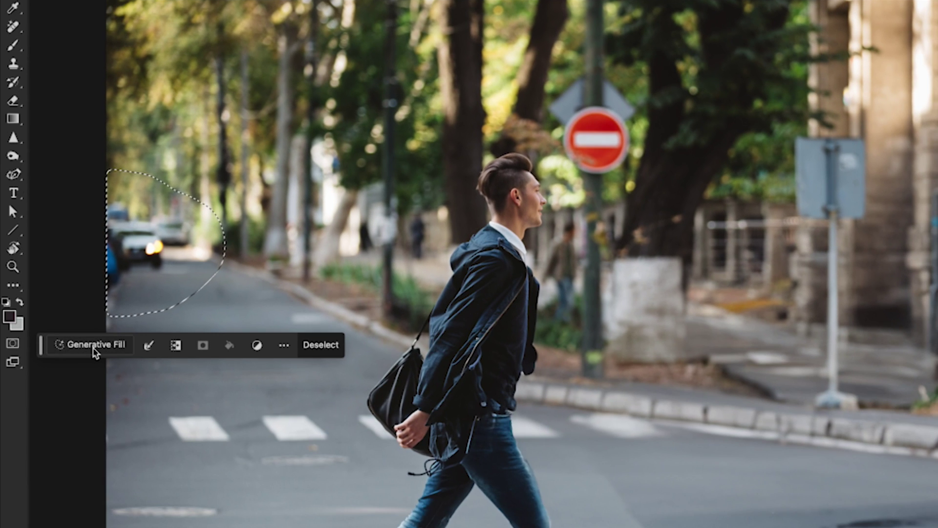
left_click(92, 346)
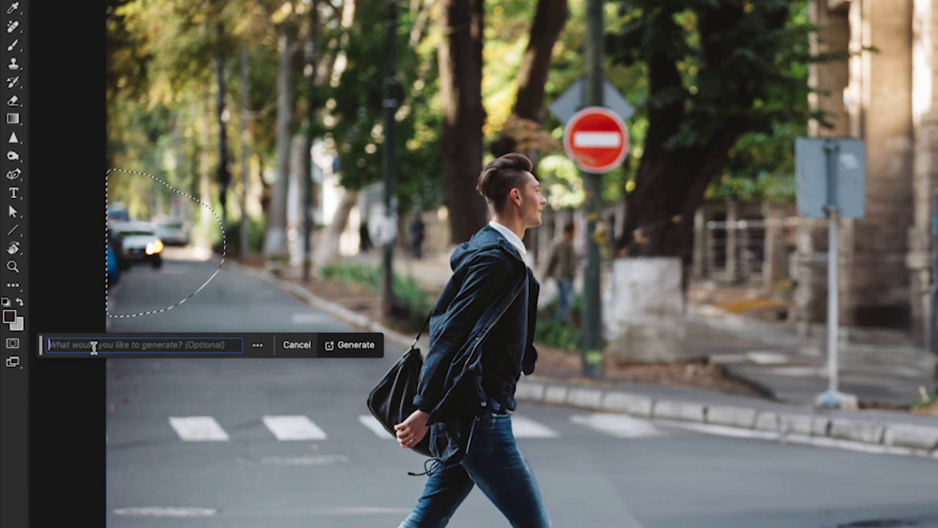
left_click(342, 345)
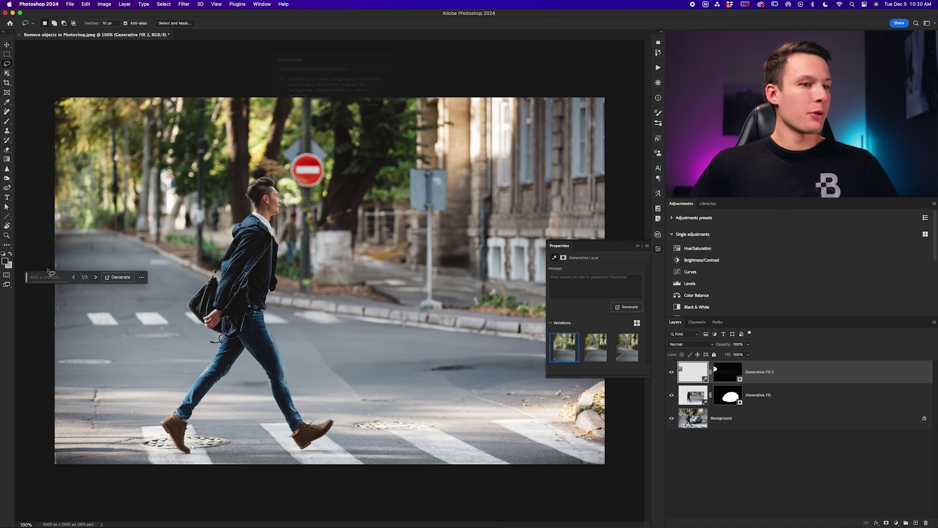
Compare the Generative Fill 2 variations, keep the second, and close Properties
left_click(595, 352)
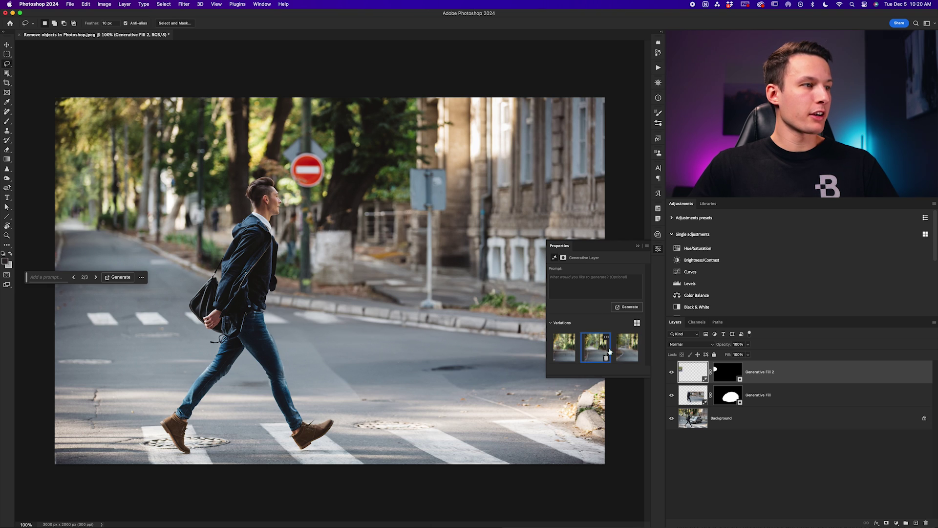
left_click(632, 345)
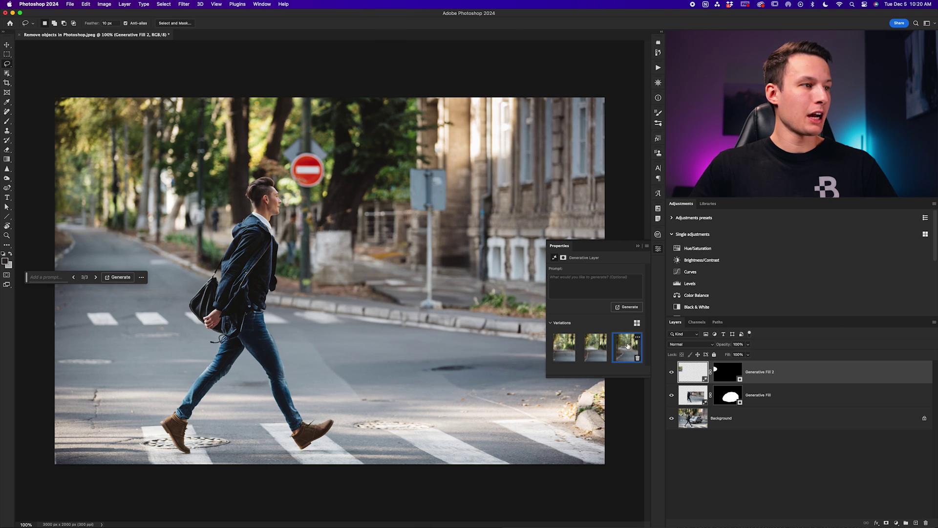
left_click(604, 350)
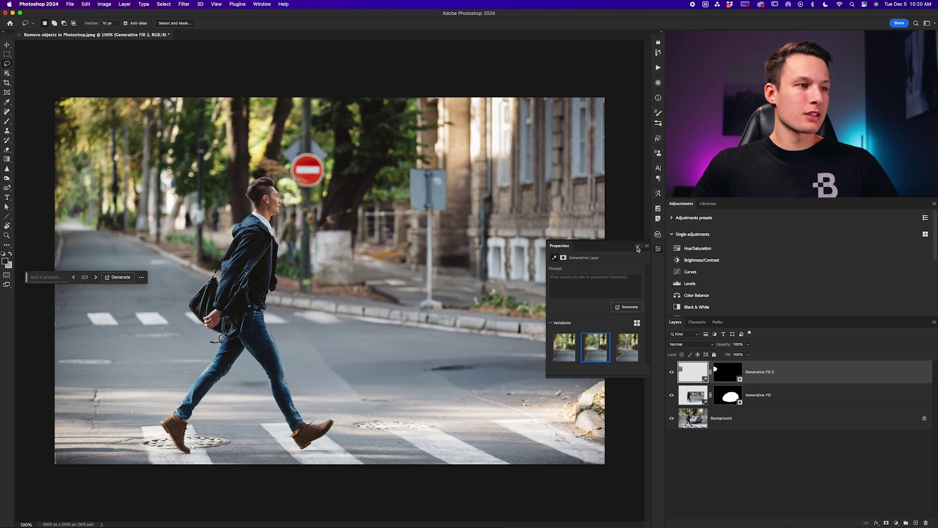
left_click(582, 198)
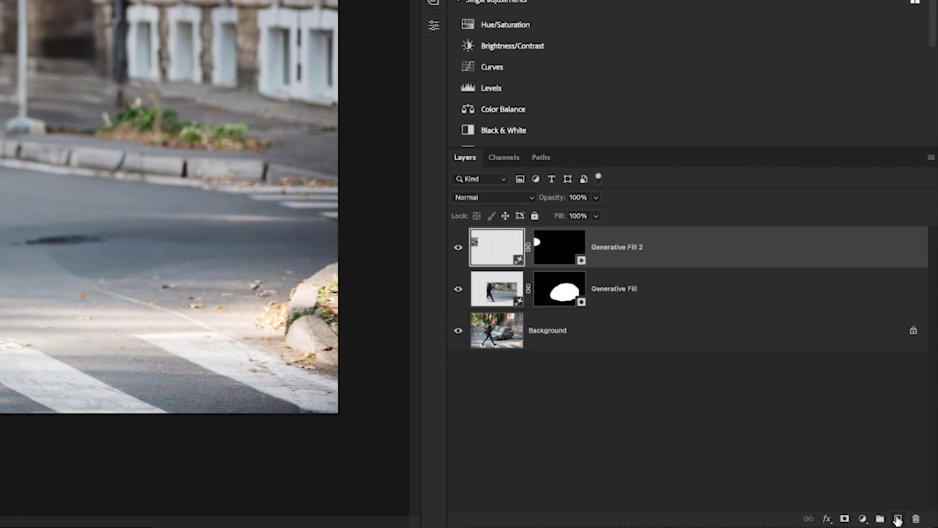
Add a new empty layer on top named 'Remove Tool'
left_click(916, 522)
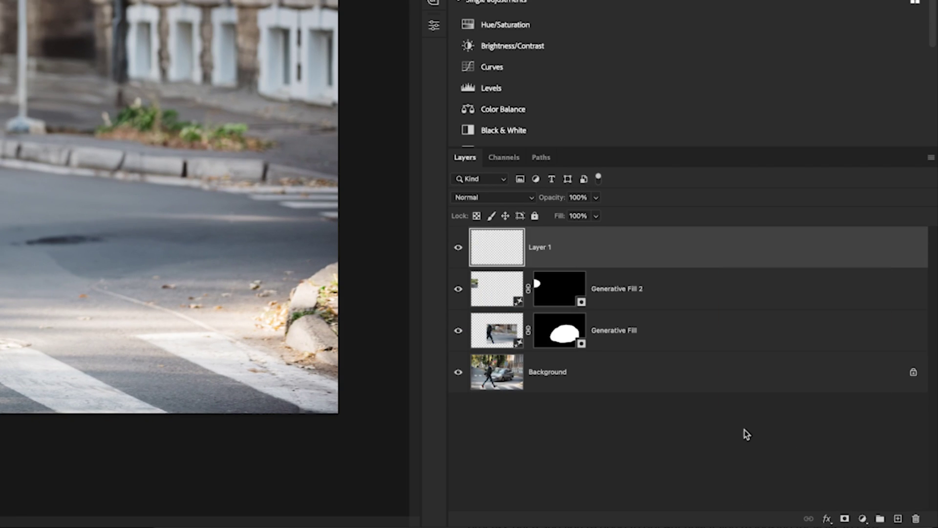
double_click(539, 247)
type("Remove")
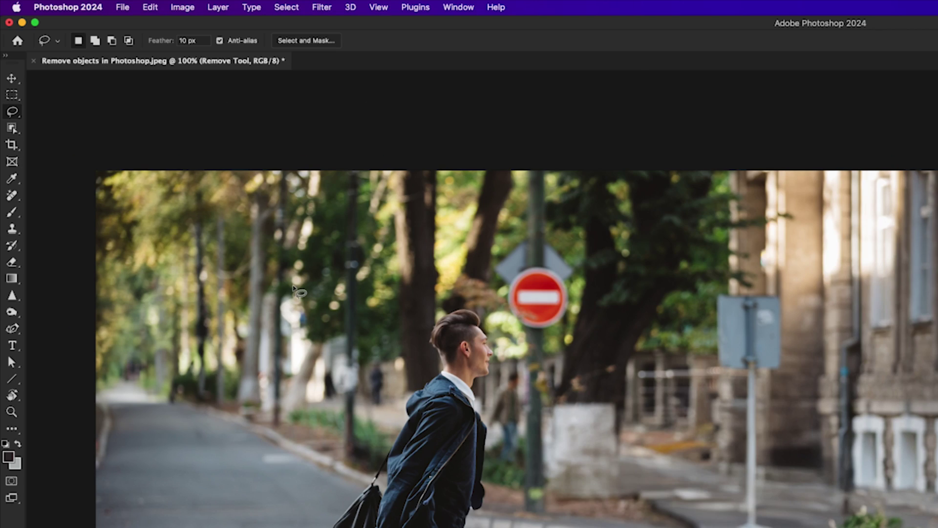
Brush away the pink-clad pedestrian and the small figure behind the man with the Remove Tool
left_click_drag(12, 195, 51, 208)
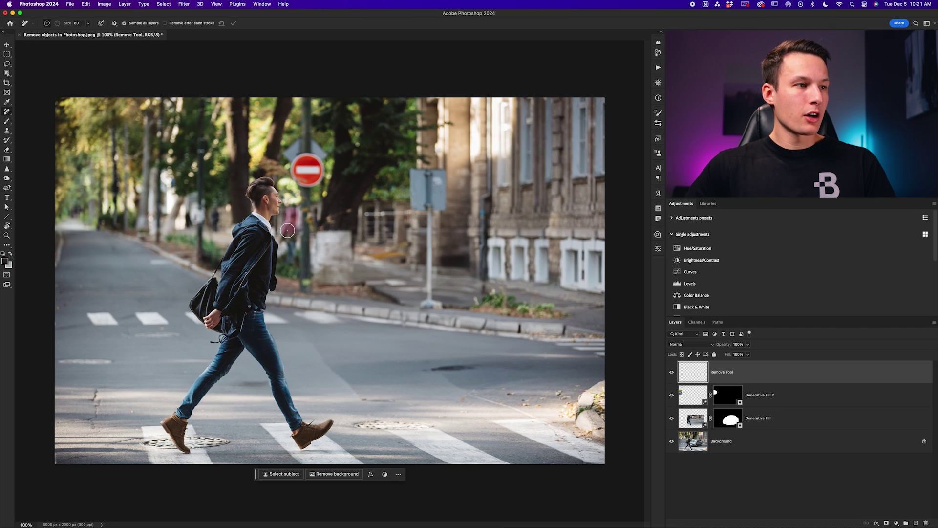
mouse_move(286, 243)
left_mouse_down()
mouse_move(291, 262)
mouse_move(290, 213)
mouse_move(291, 256)
left_mouse_up()
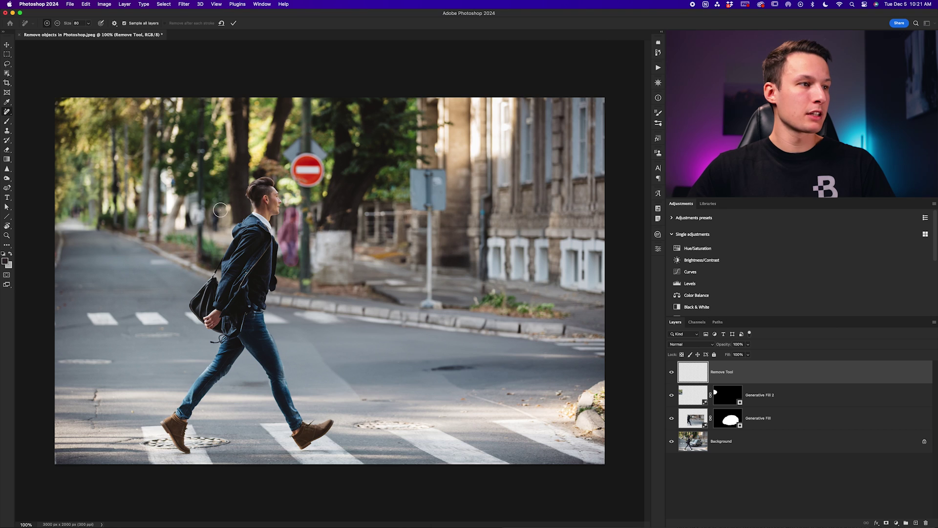
left_click_drag(215, 209, 216, 229)
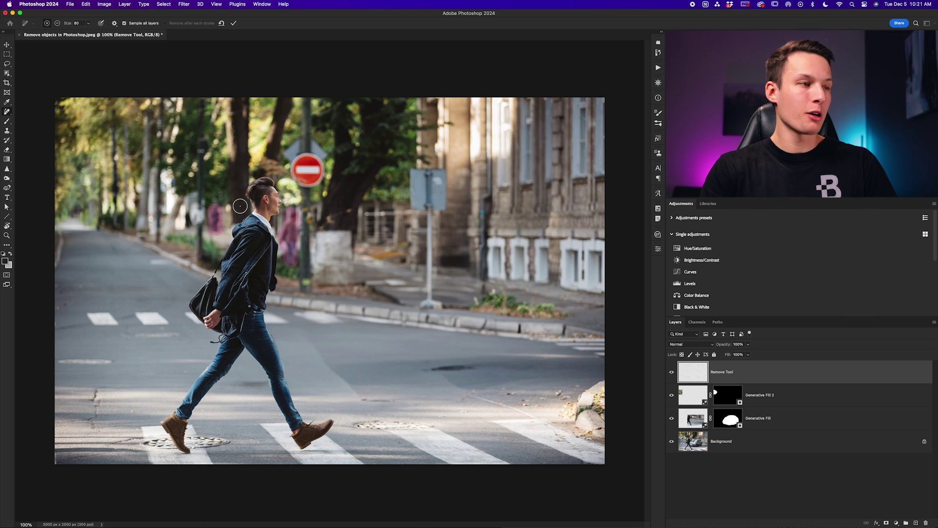
key("Return")
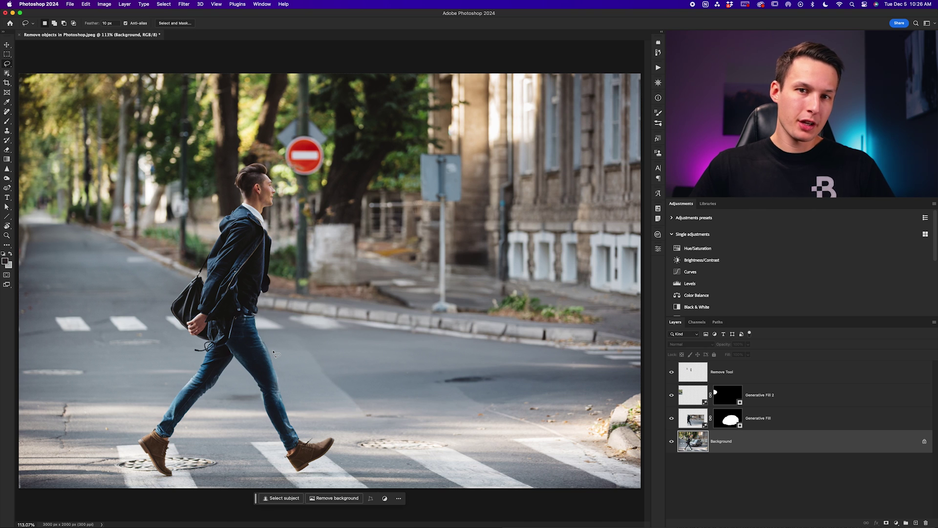
Zoom in on the jeans and solo the Background layer to reveal the car
scroll(274, 353, "up", 6)
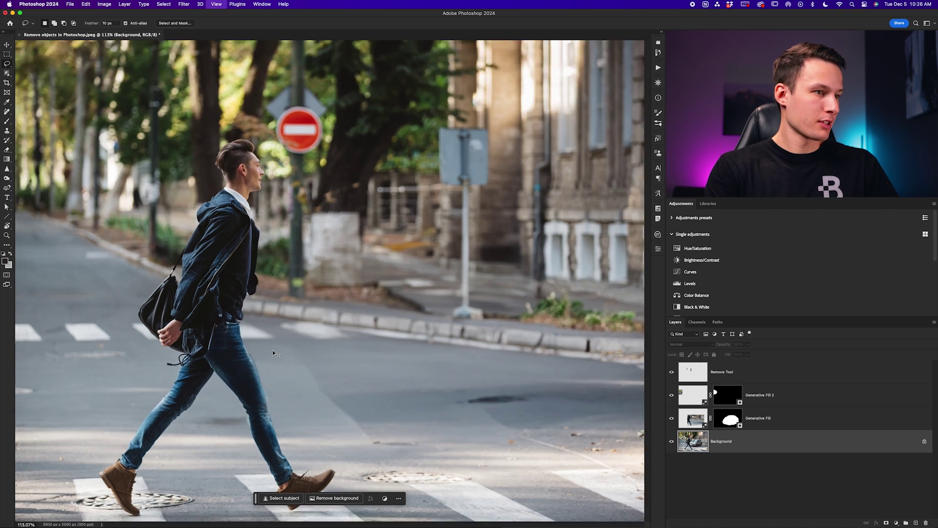
scroll(274, 353, "left", 10)
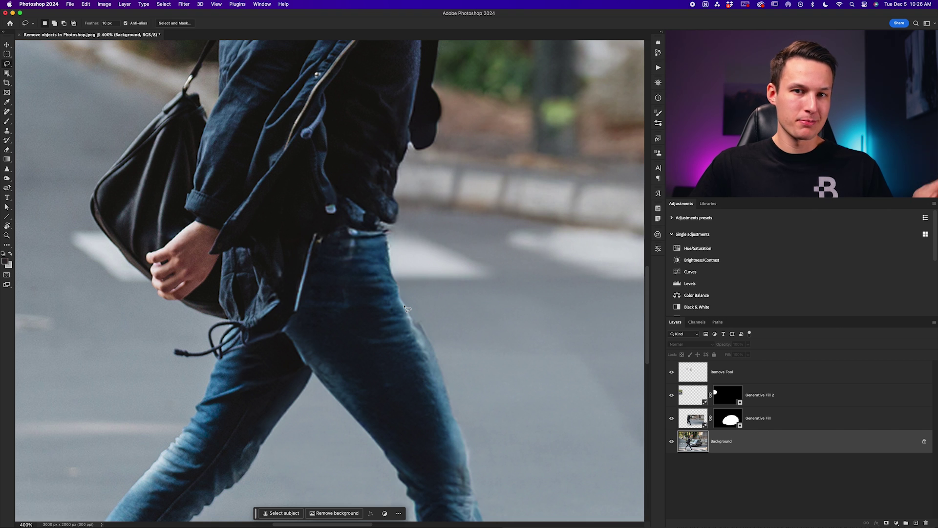
scroll(416, 322, "down", 5)
scroll(424, 339, "down", 4)
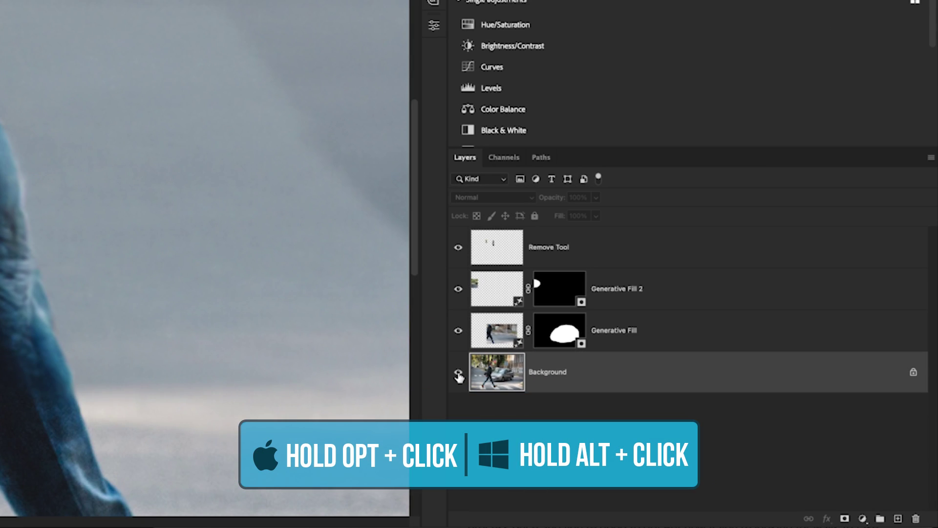
left_click(458, 373, "alt")
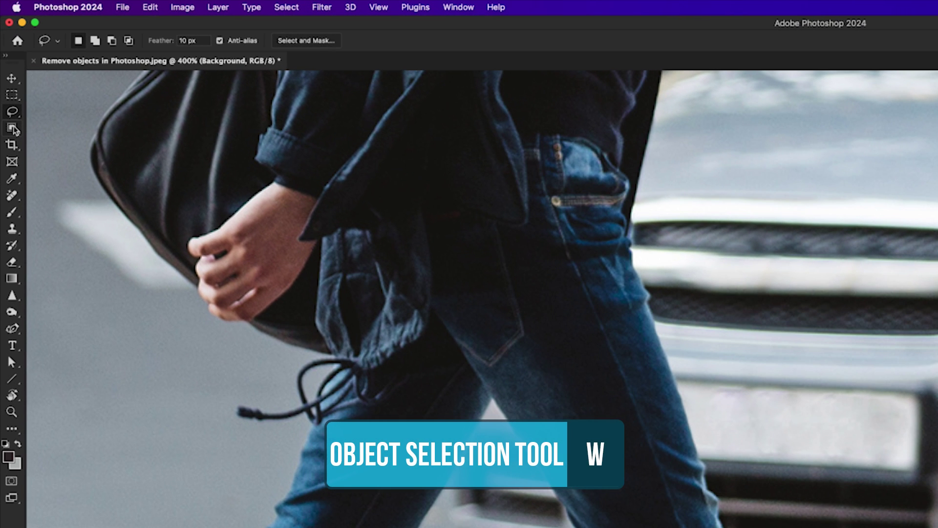
Outline the front jeans leg with the Object Selection Tool, then re-show the fill layers
left_click(15, 130)
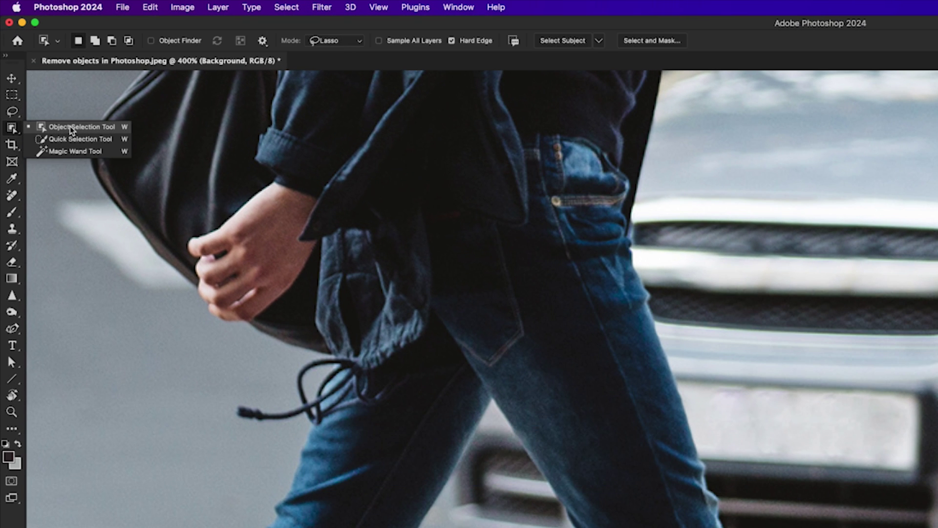
left_click(68, 127)
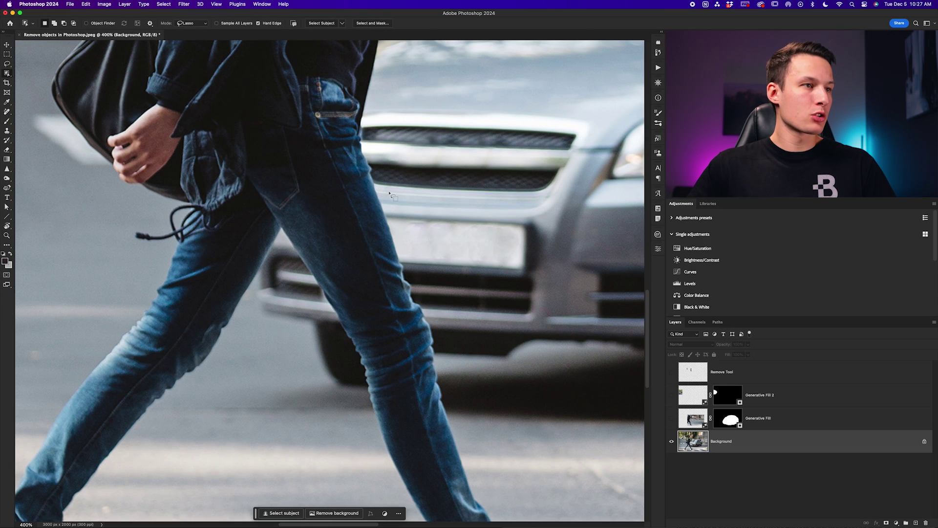
mouse_move(465, 227)
left_mouse_down()
mouse_move(445, 137)
mouse_move(414, 100)
left_mouse_up()
mouse_move(345, 83)
left_mouse_down()
mouse_move(278, 82)
mouse_move(244, 167)
mouse_move(248, 186)
mouse_move(290, 255)
mouse_move(385, 472)
mouse_move(467, 485)
left_mouse_up()
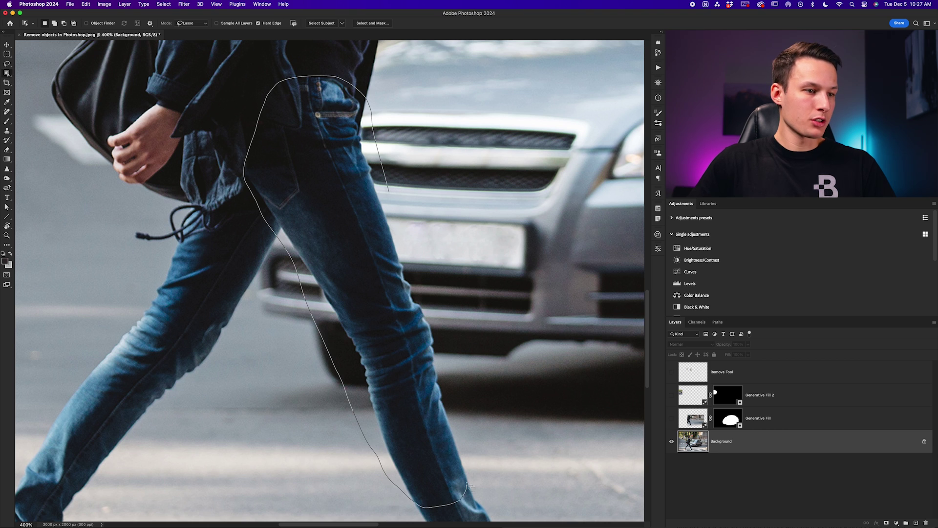
mouse_move(465, 443)
left_mouse_down()
mouse_move(439, 323)
mouse_move(400, 243)
mouse_move(394, 194)
left_mouse_up()
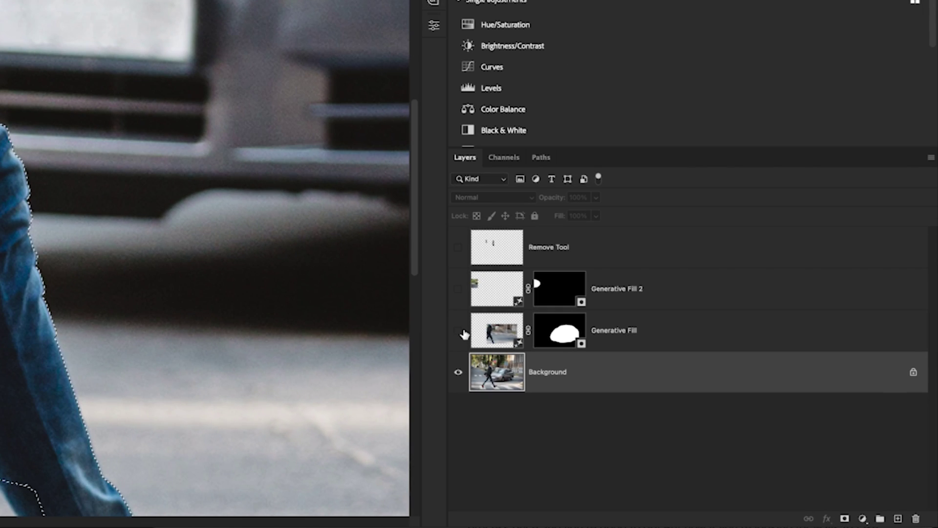
left_click(462, 336)
left_click(459, 302)
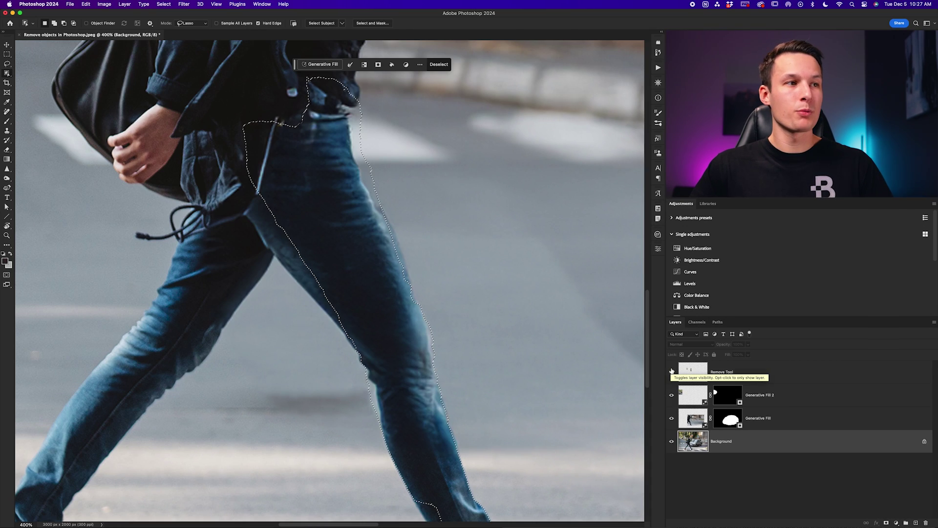
Show the Remove Tool layer again, target the Generative Fill mask, and toggle the fill to compare
left_click(671, 371)
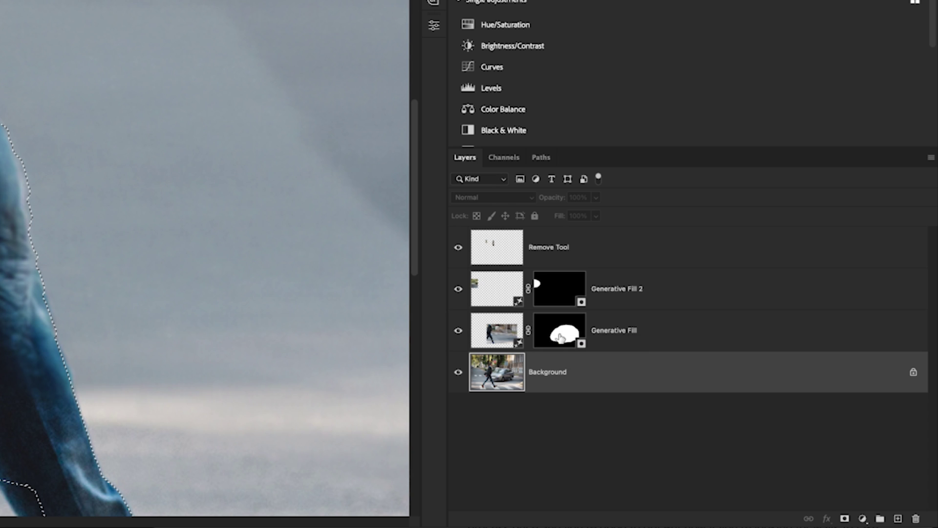
left_click(722, 421)
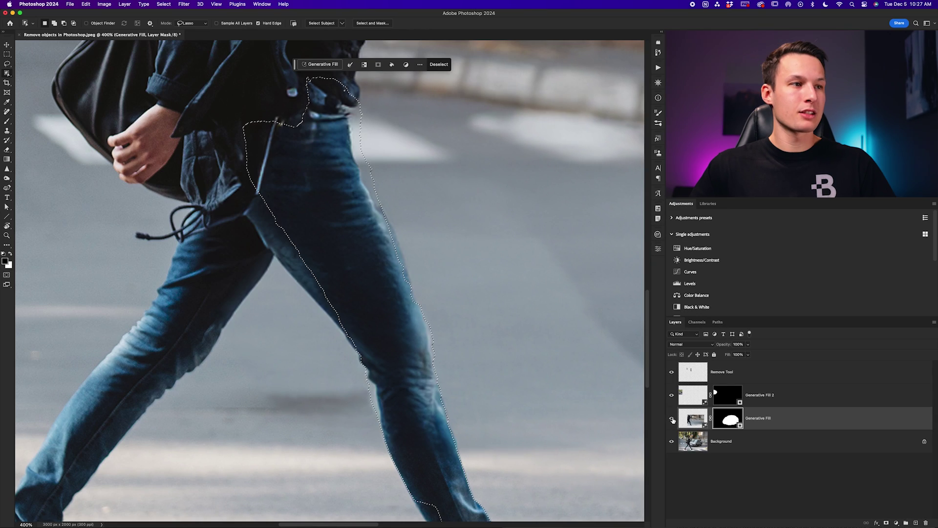
left_click(555, 373)
left_click(555, 372)
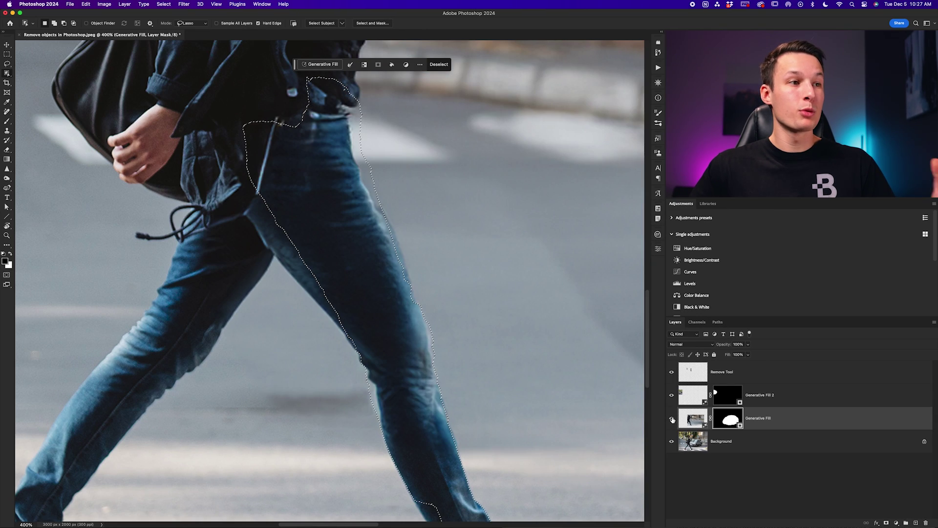
left_click(672, 420)
left_click(672, 420)
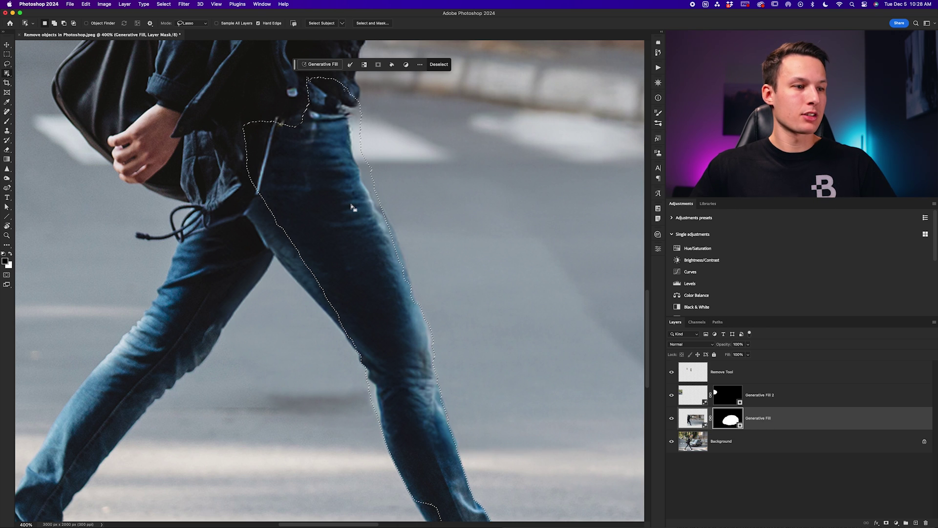
key("b")
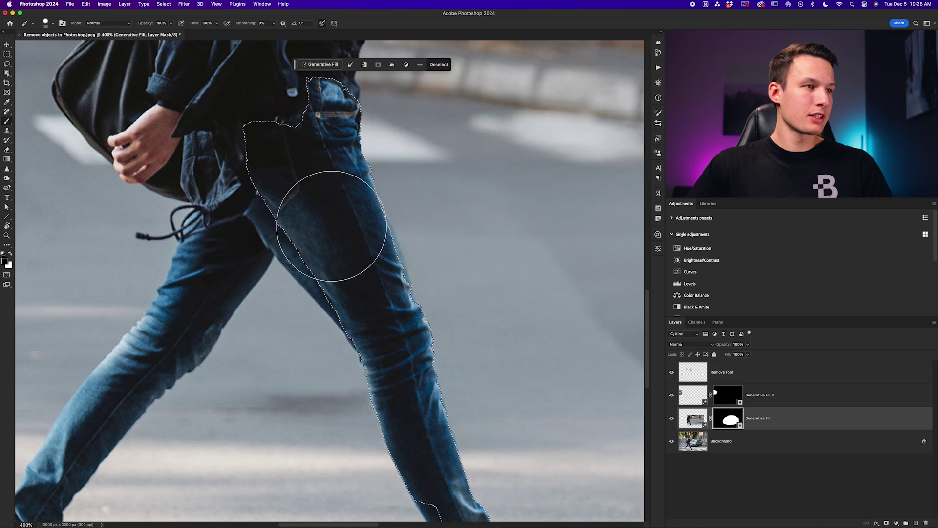
Zoom in on the jeans and toggle the first Generative Fill to compare it with the car behind
key("super+minus")
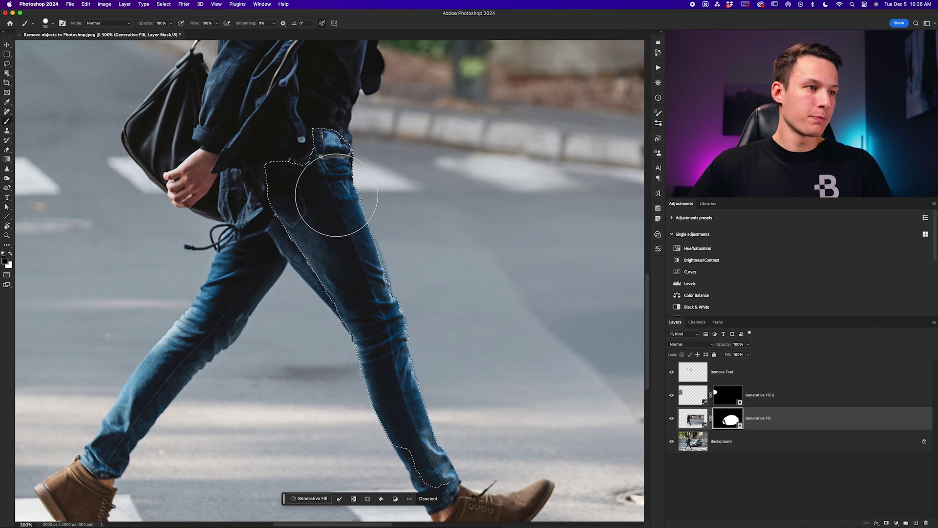
key("super+plus")
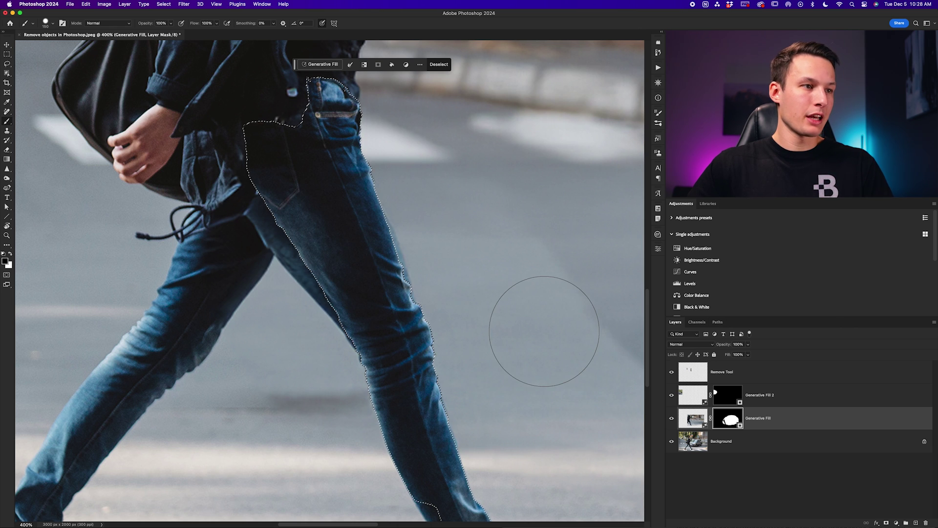
left_click(672, 420)
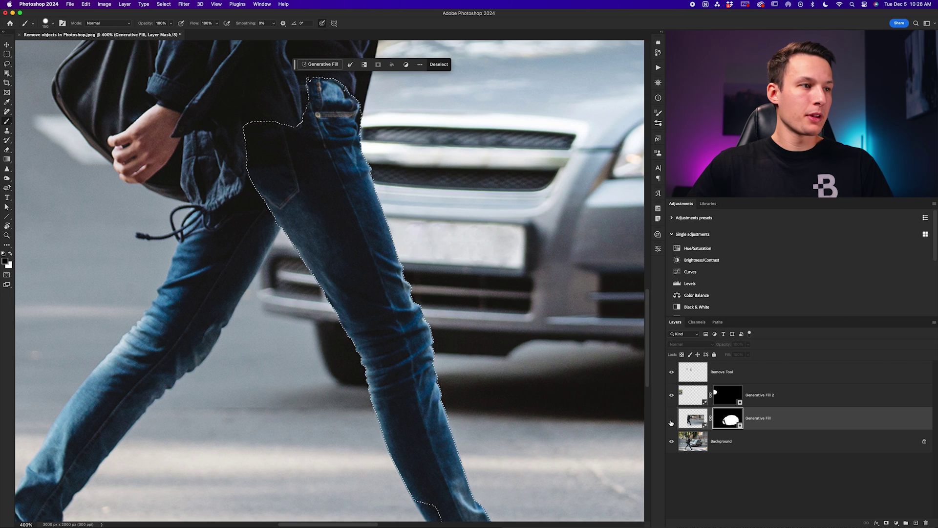
left_click(671, 419)
left_click(672, 419)
Paint on the Generative Fill mask inside the jeans selection to restore the original back leg past the knee
left_click(672, 419)
scroll(409, 245, "down", 1)
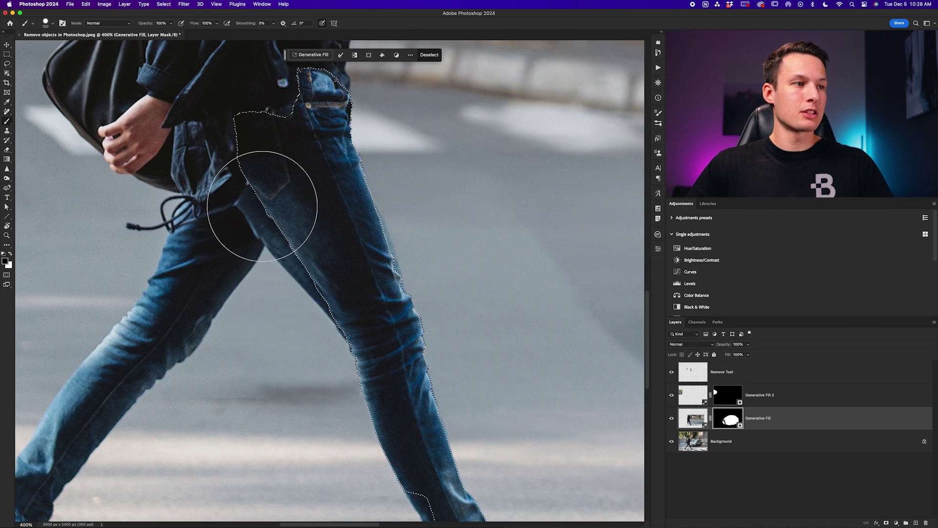
scroll(358, 196, "left", 1)
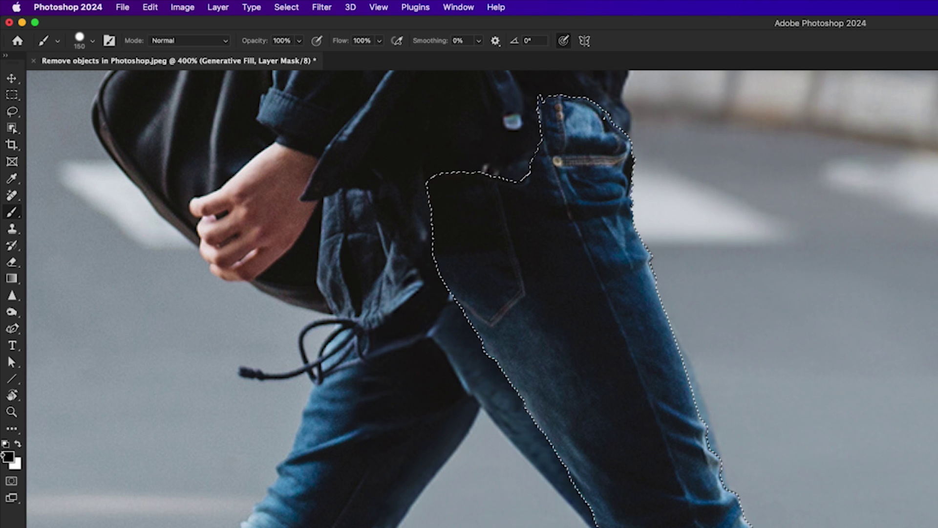
left_click_drag(474, 352, 584, 474)
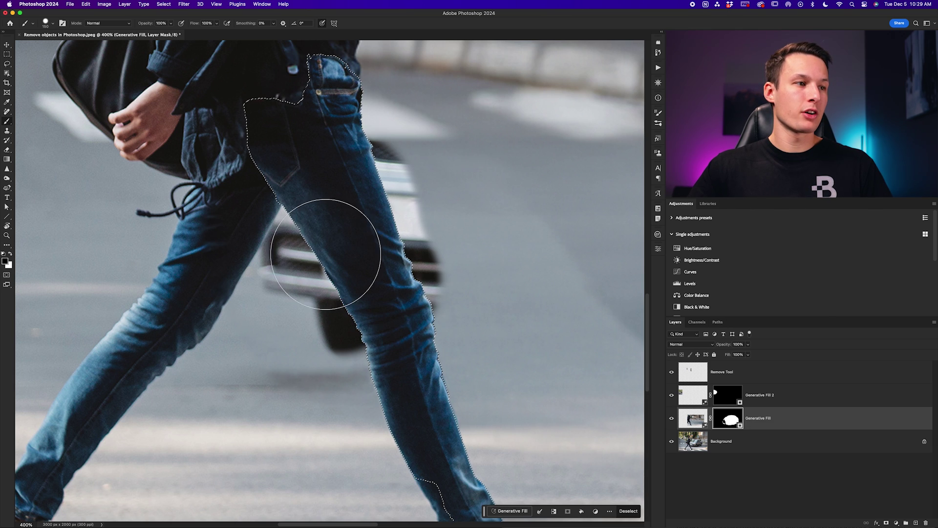
scroll(342, 271, "right", 2)
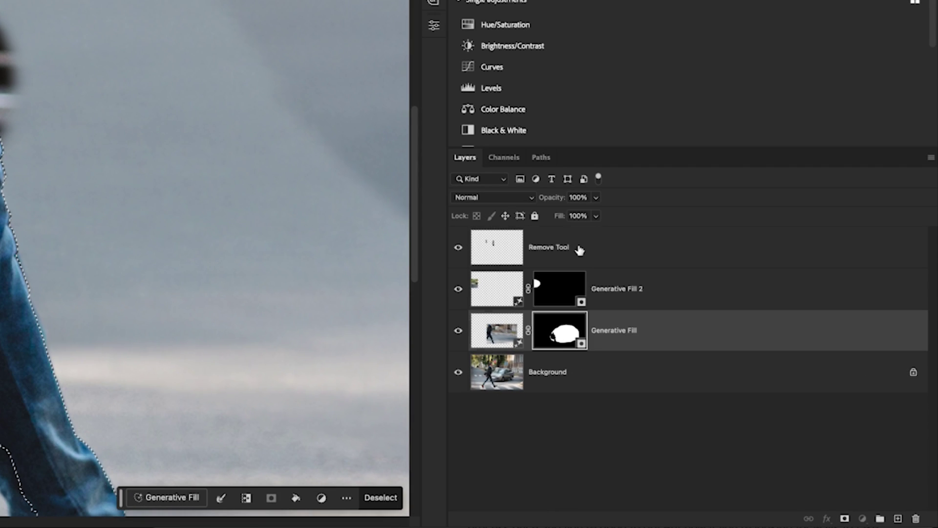
On the Remove Tool layer, erase the leftover car fragment beside the front leg with the Remove Tool
left_click(572, 273)
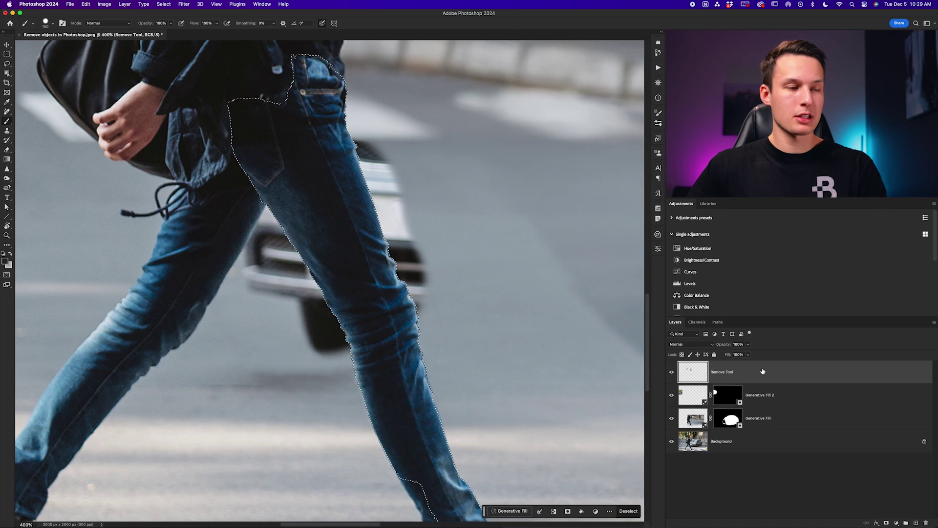
key("j")
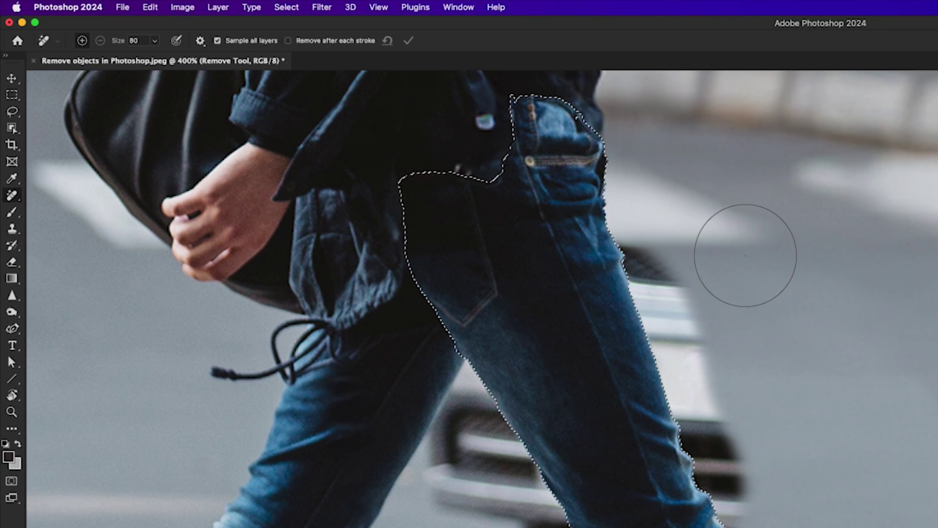
left_click_drag(662, 265, 733, 496)
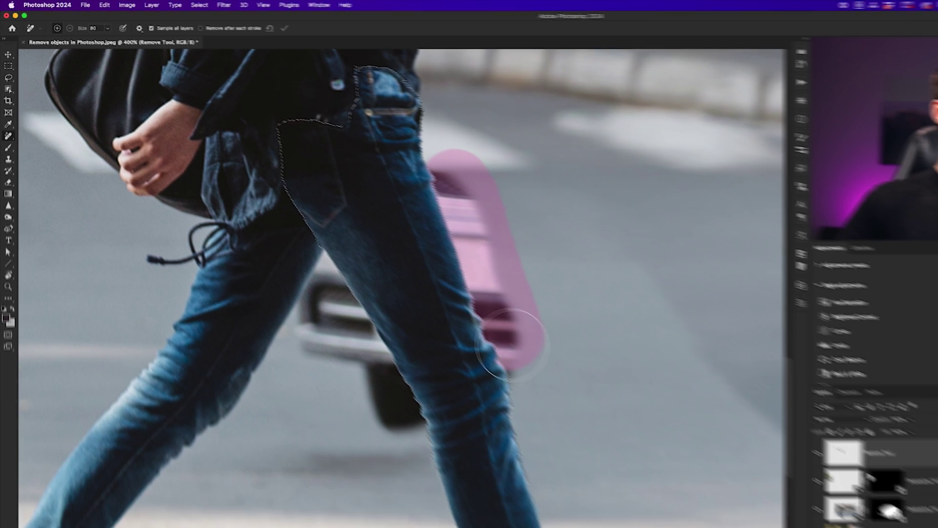
mouse_move(510, 345)
left_mouse_down()
mouse_move(526, 369)
mouse_move(540, 315)
left_mouse_up()
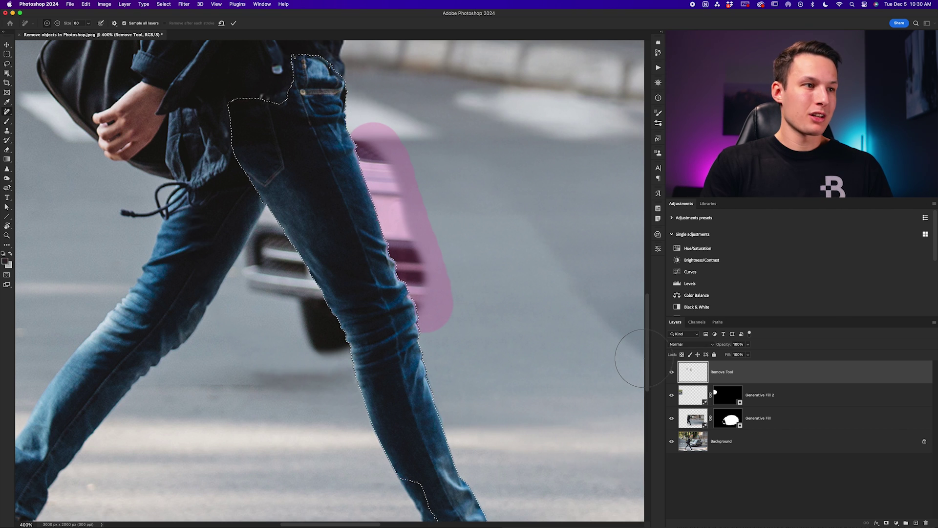
key("Return")
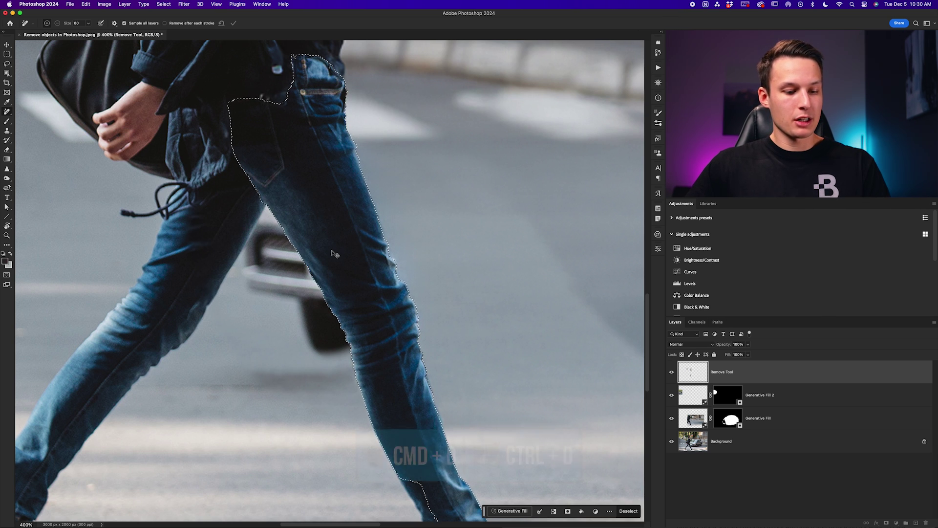
Drop the jeans selection and lasso the car area showing between the man's legs
key("super+d")
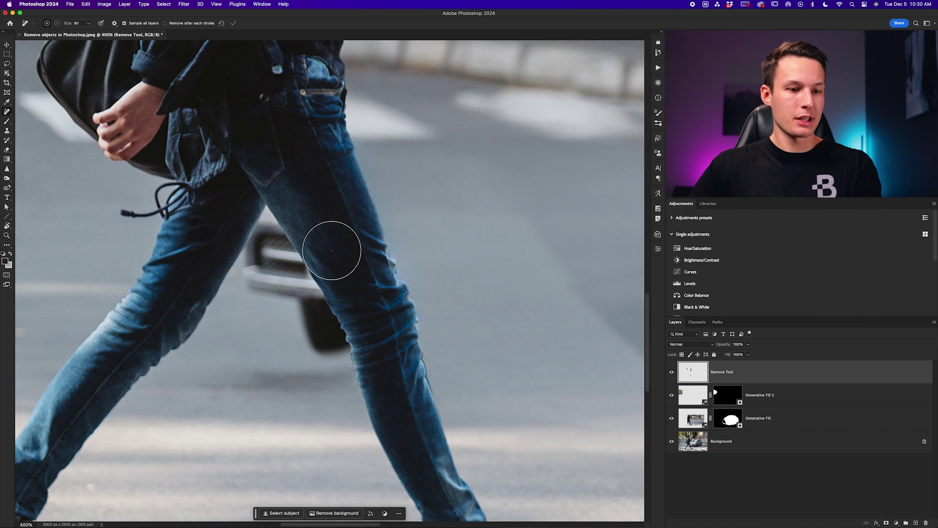
key("l")
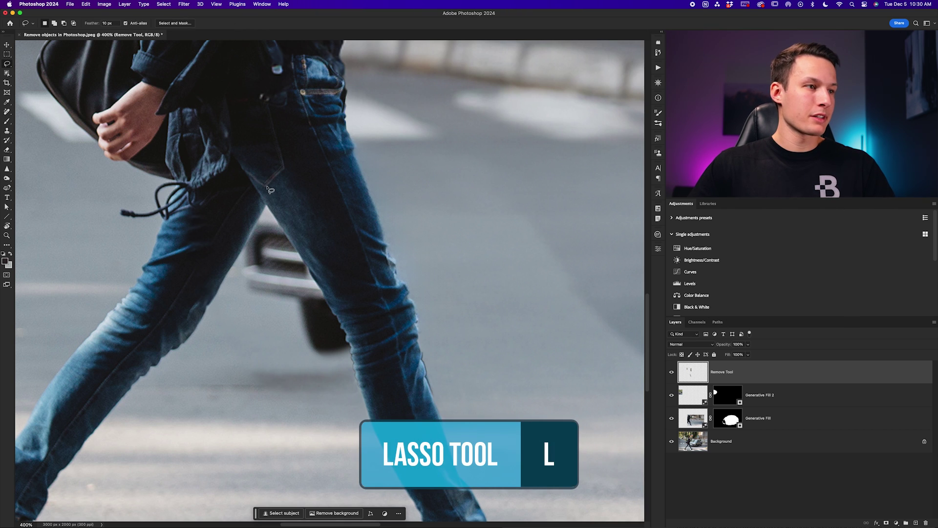
left_click_drag(266, 199, 245, 233)
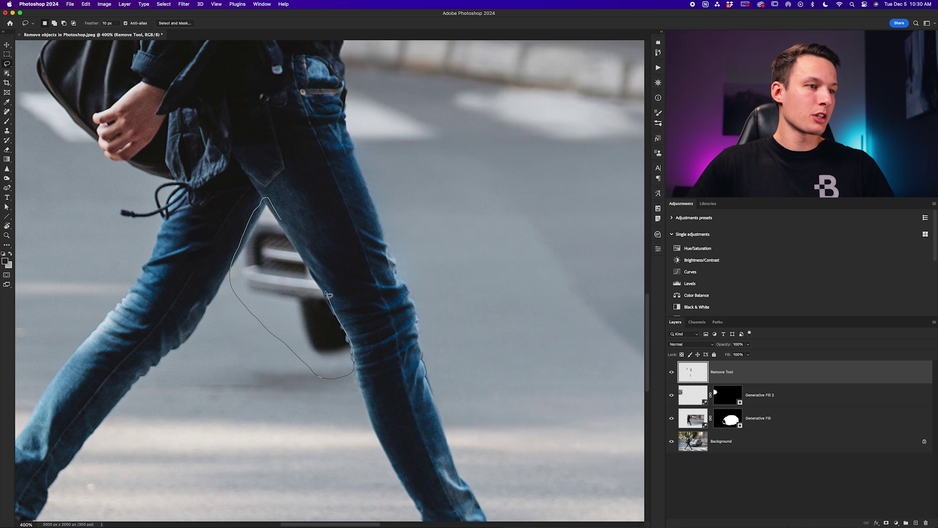
left_click_drag(286, 223, 286, 224)
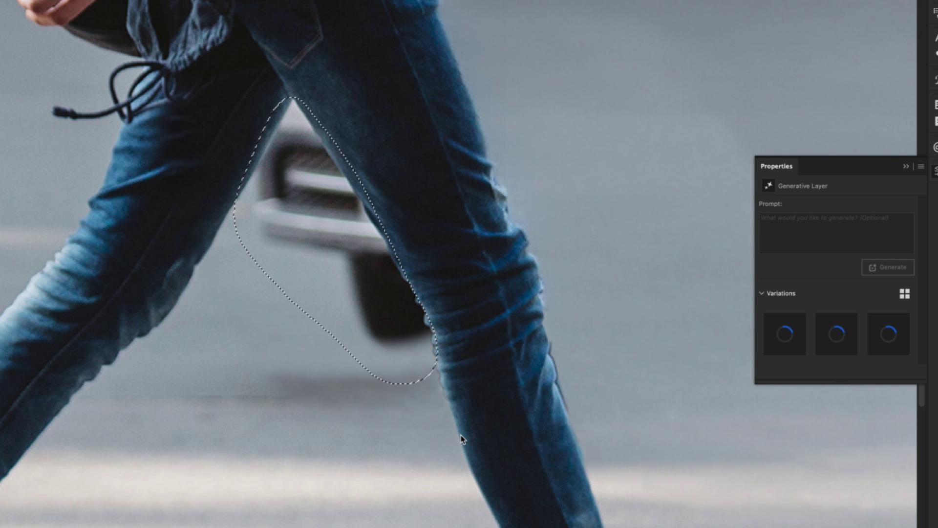
Keep the first of three generated variations for the patch and view the photo at 100%
left_click(859, 340)
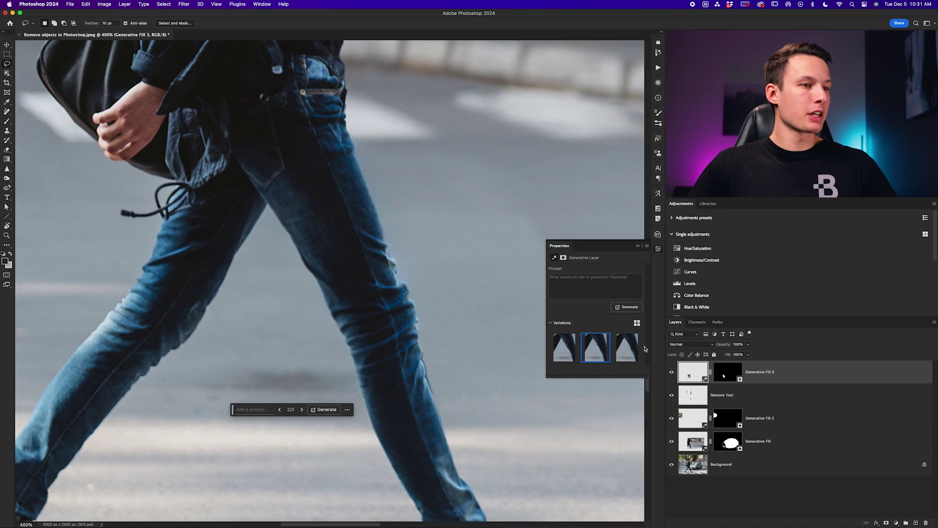
left_click(629, 350)
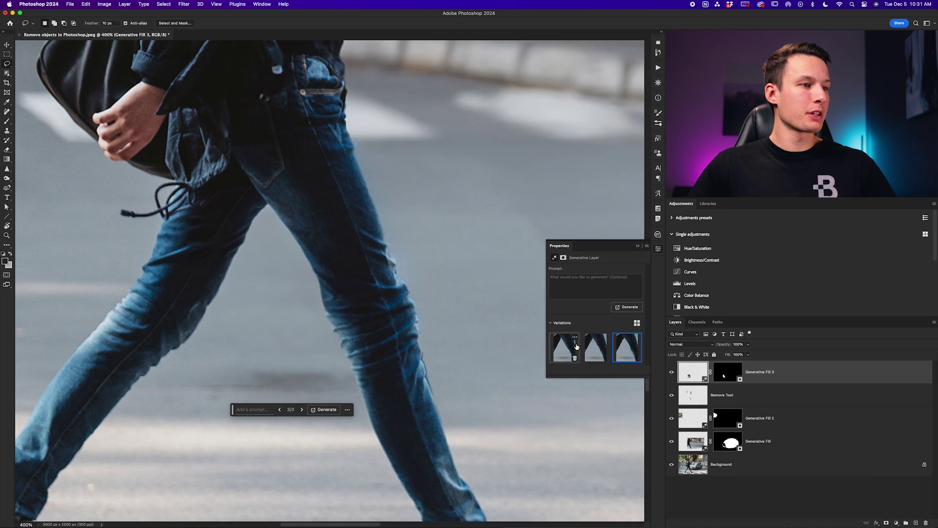
left_click(562, 346)
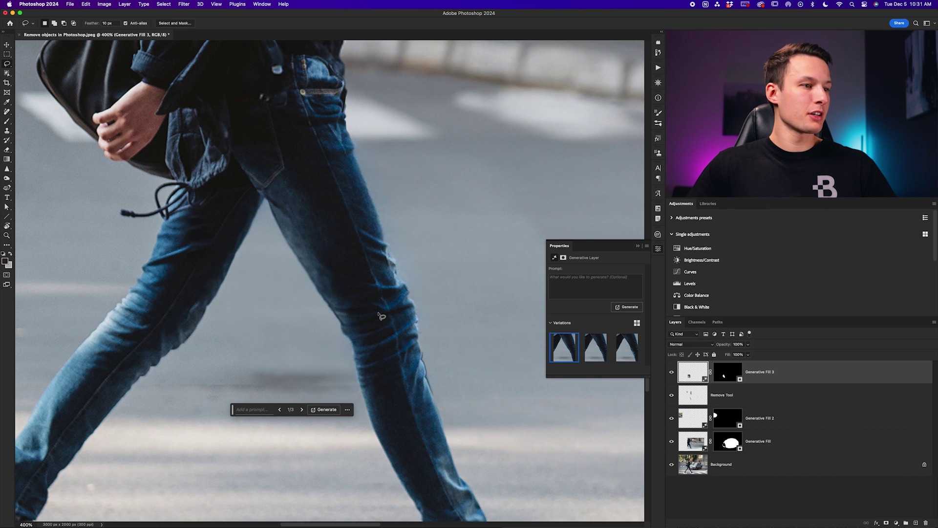
left_click(637, 246)
key("super+0")
key("super+1")
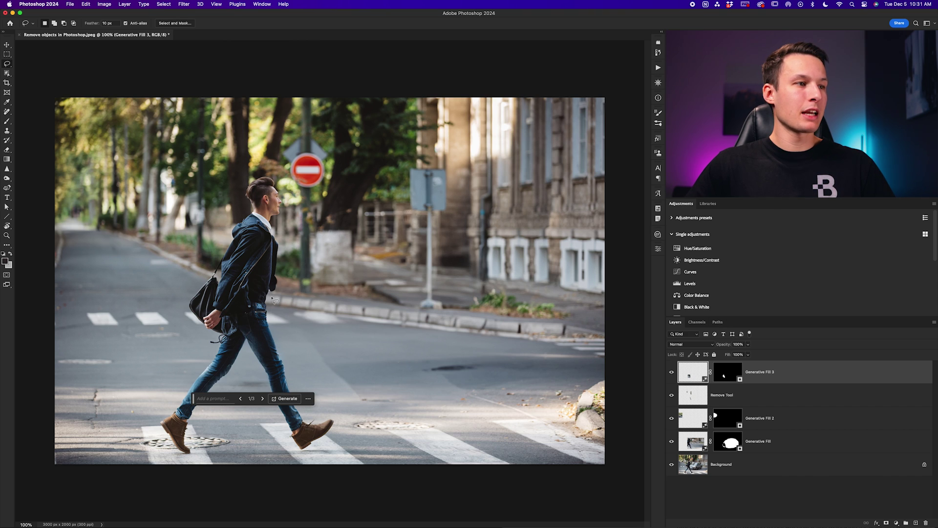
left_click(672, 466, "alt")
left_click(672, 466, "alt")
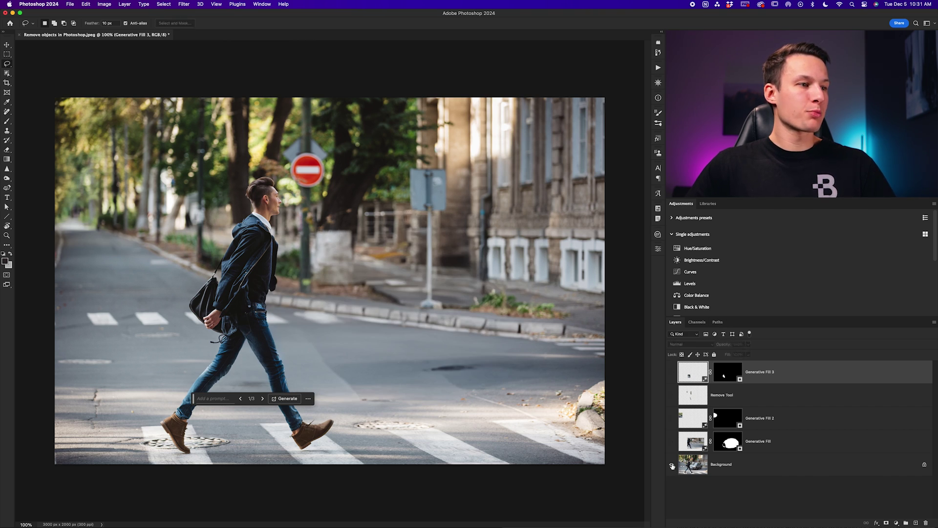
left_click(672, 467, "alt")
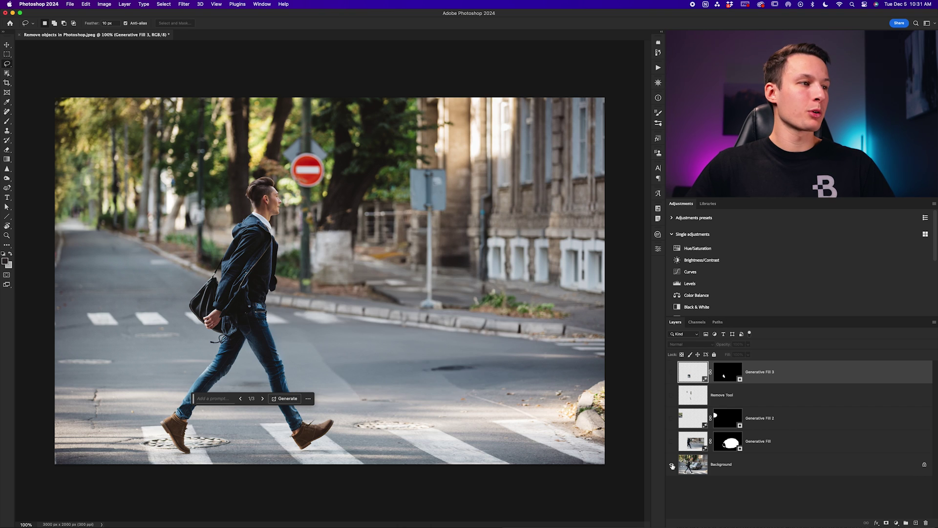
left_click(672, 467, "alt")
left_click(673, 467, "alt")
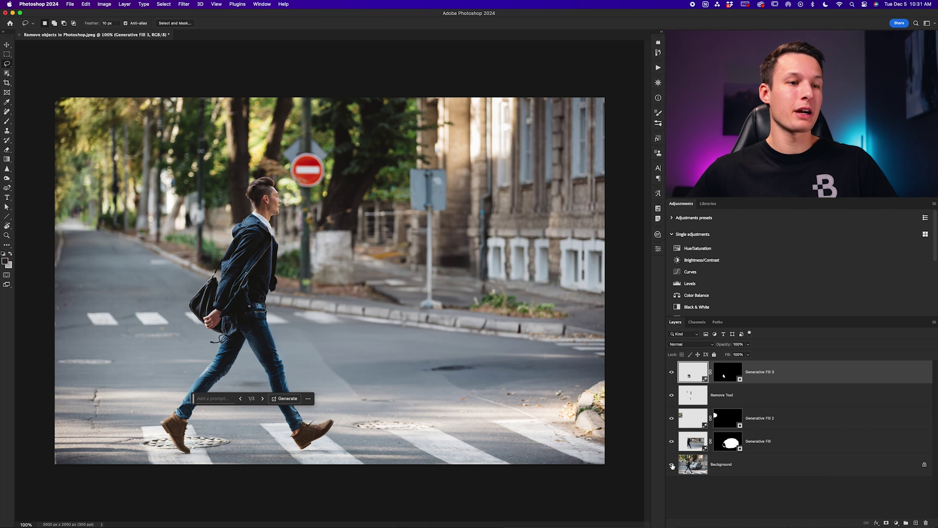
left_click(672, 466, "alt")
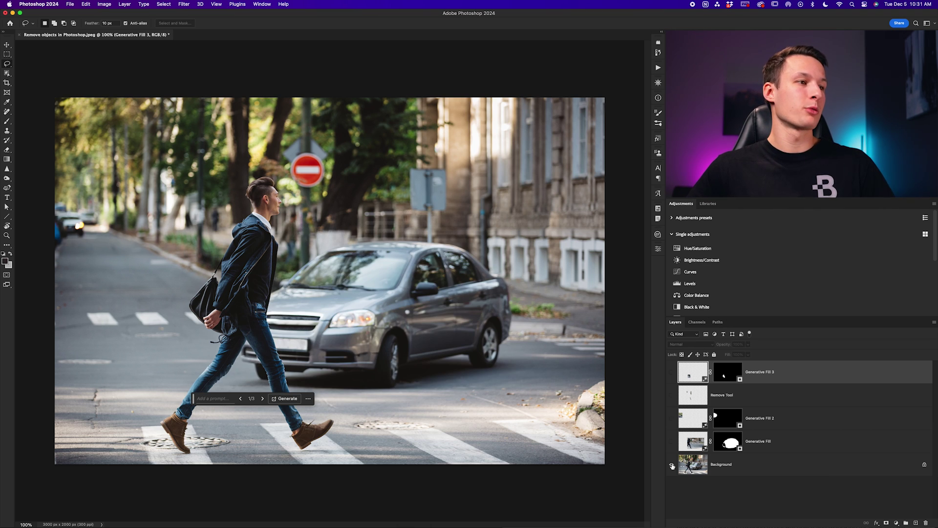
left_click(672, 466, "alt")
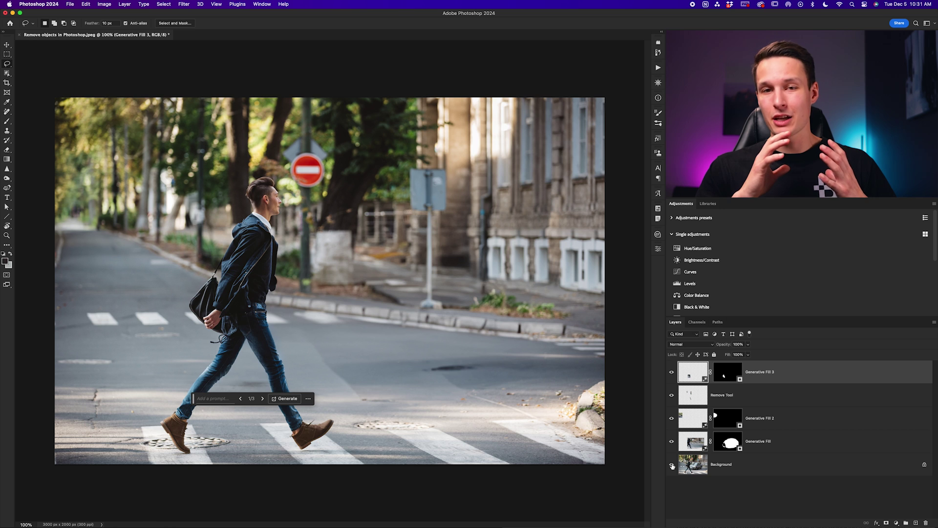